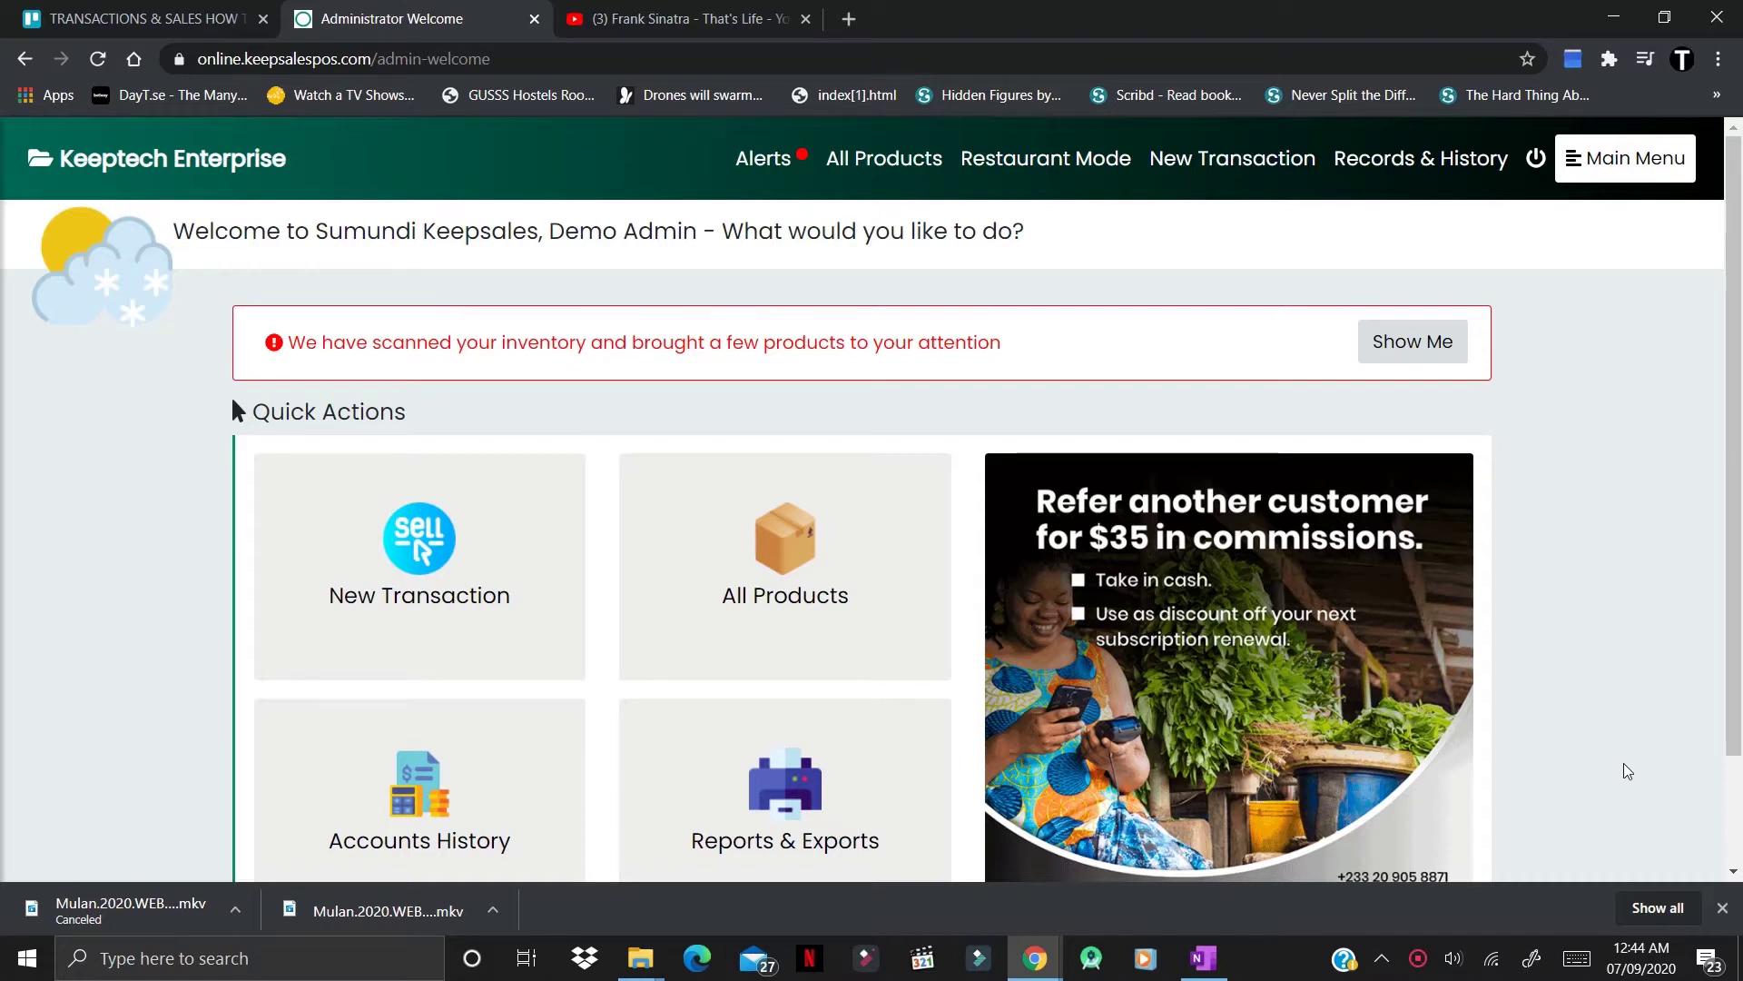
Step: Start a new sales transaction from the quick actions
{"action": "left_click", "coordinate": [1733, 873]}
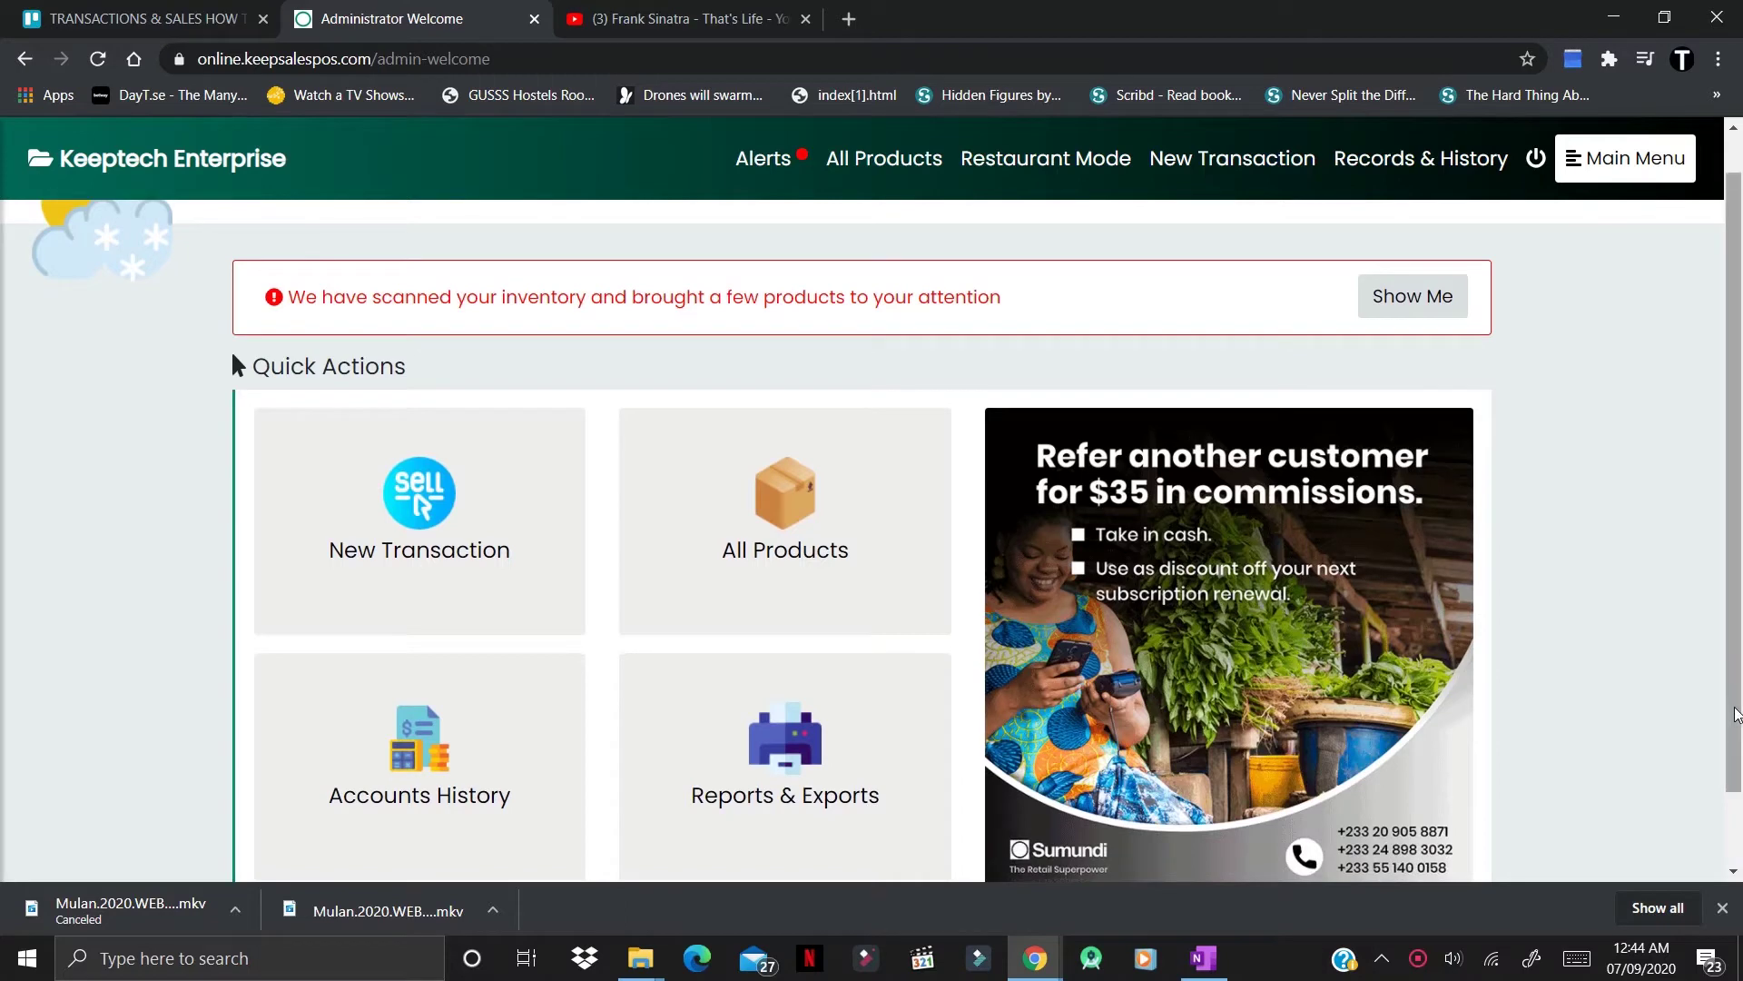
{"action": "left_click_drag", "start_coordinate": [1734, 715], "coordinate": [1738, 643]}
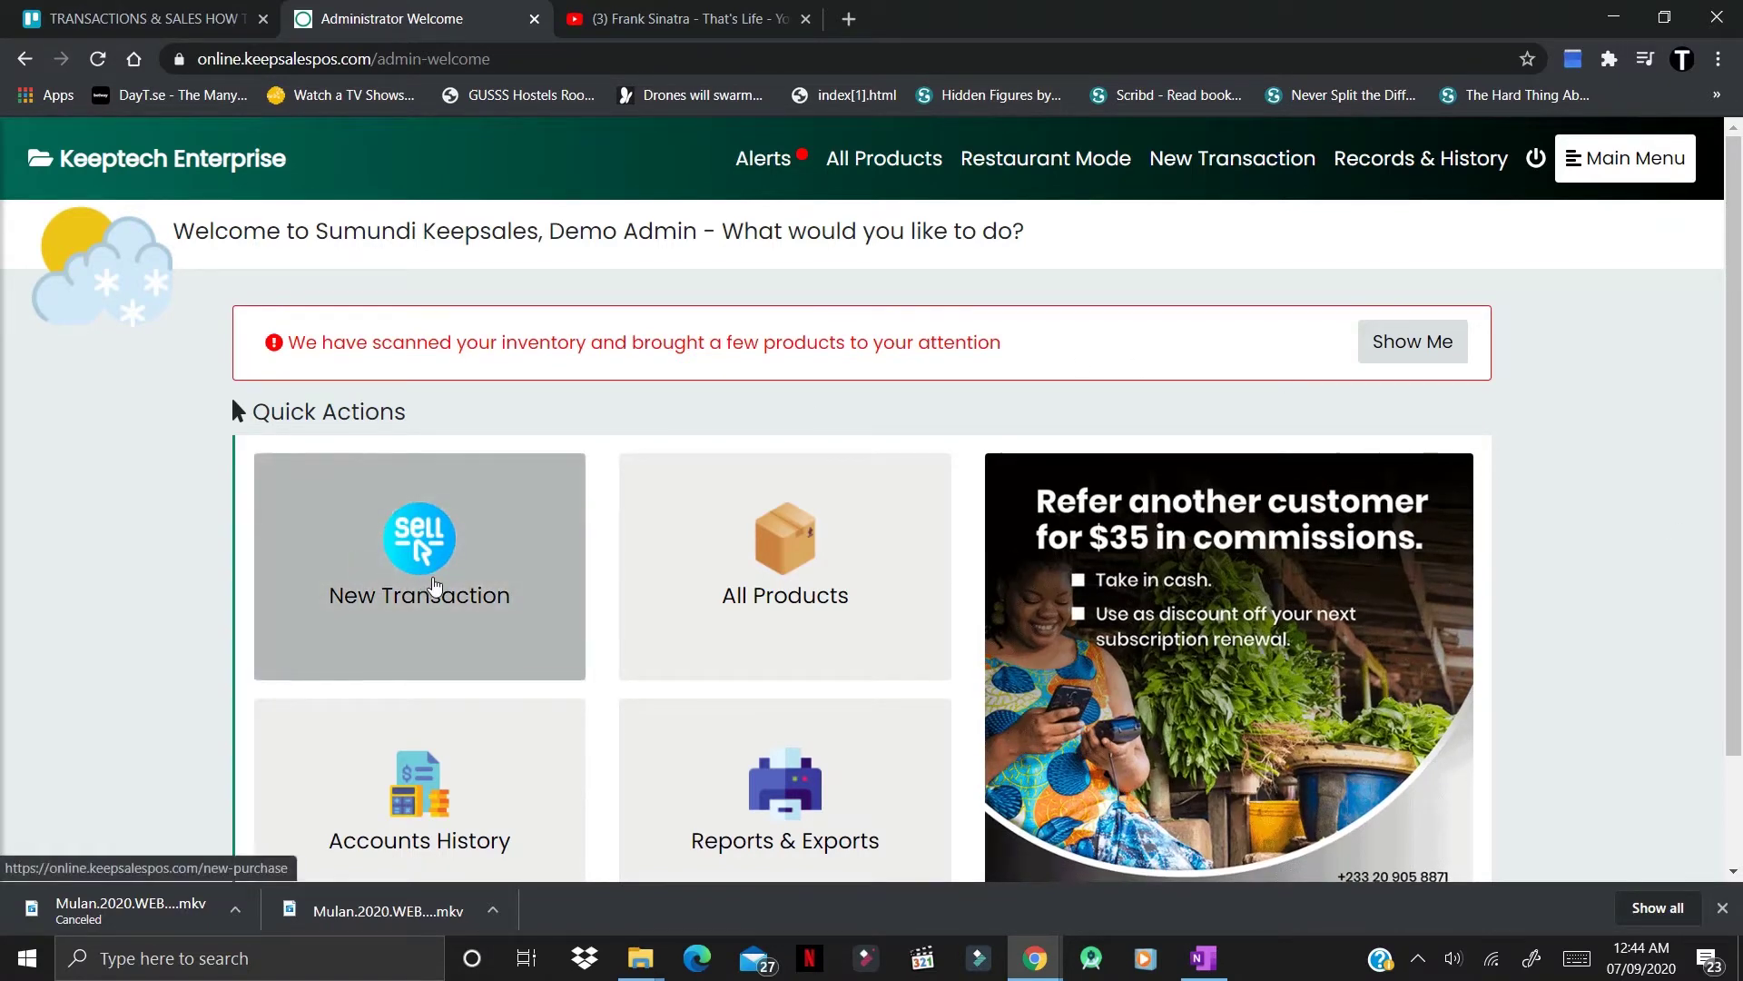
{"action": "left_click", "coordinate": [435, 586]}
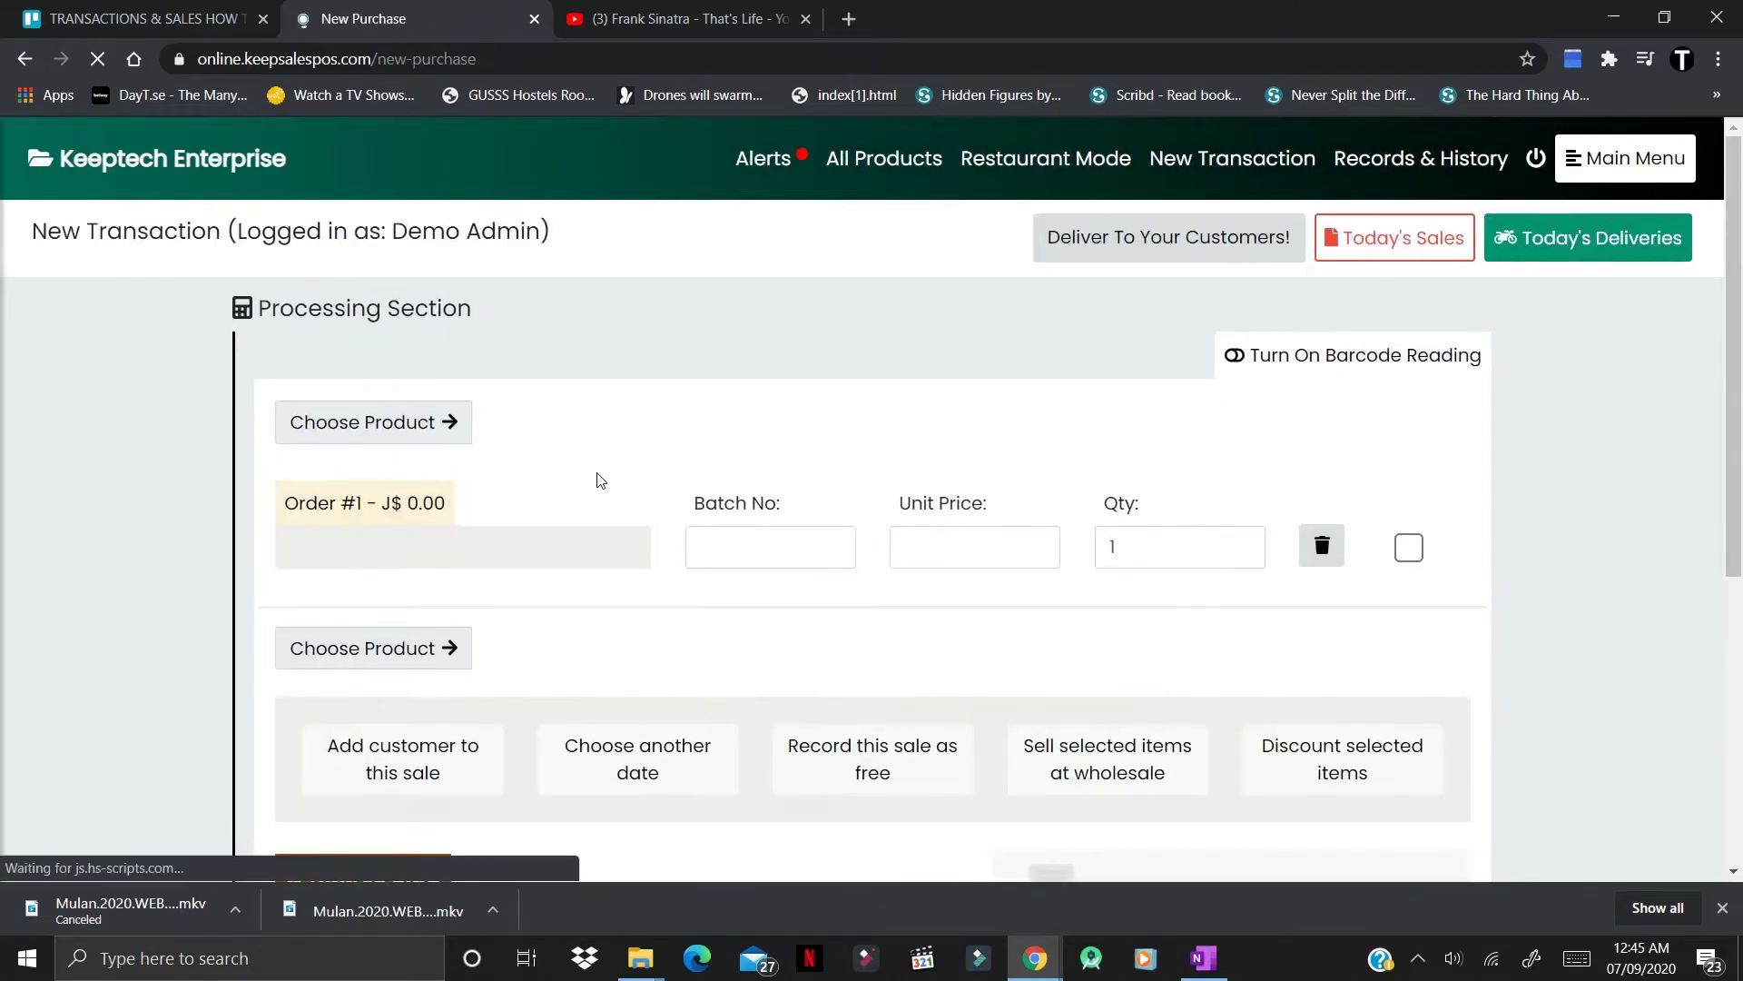
Step: Search the products for "min" and add Bel-Aqua Mineral Water as the first order item
{"action": "left_click", "coordinate": [1734, 871]}
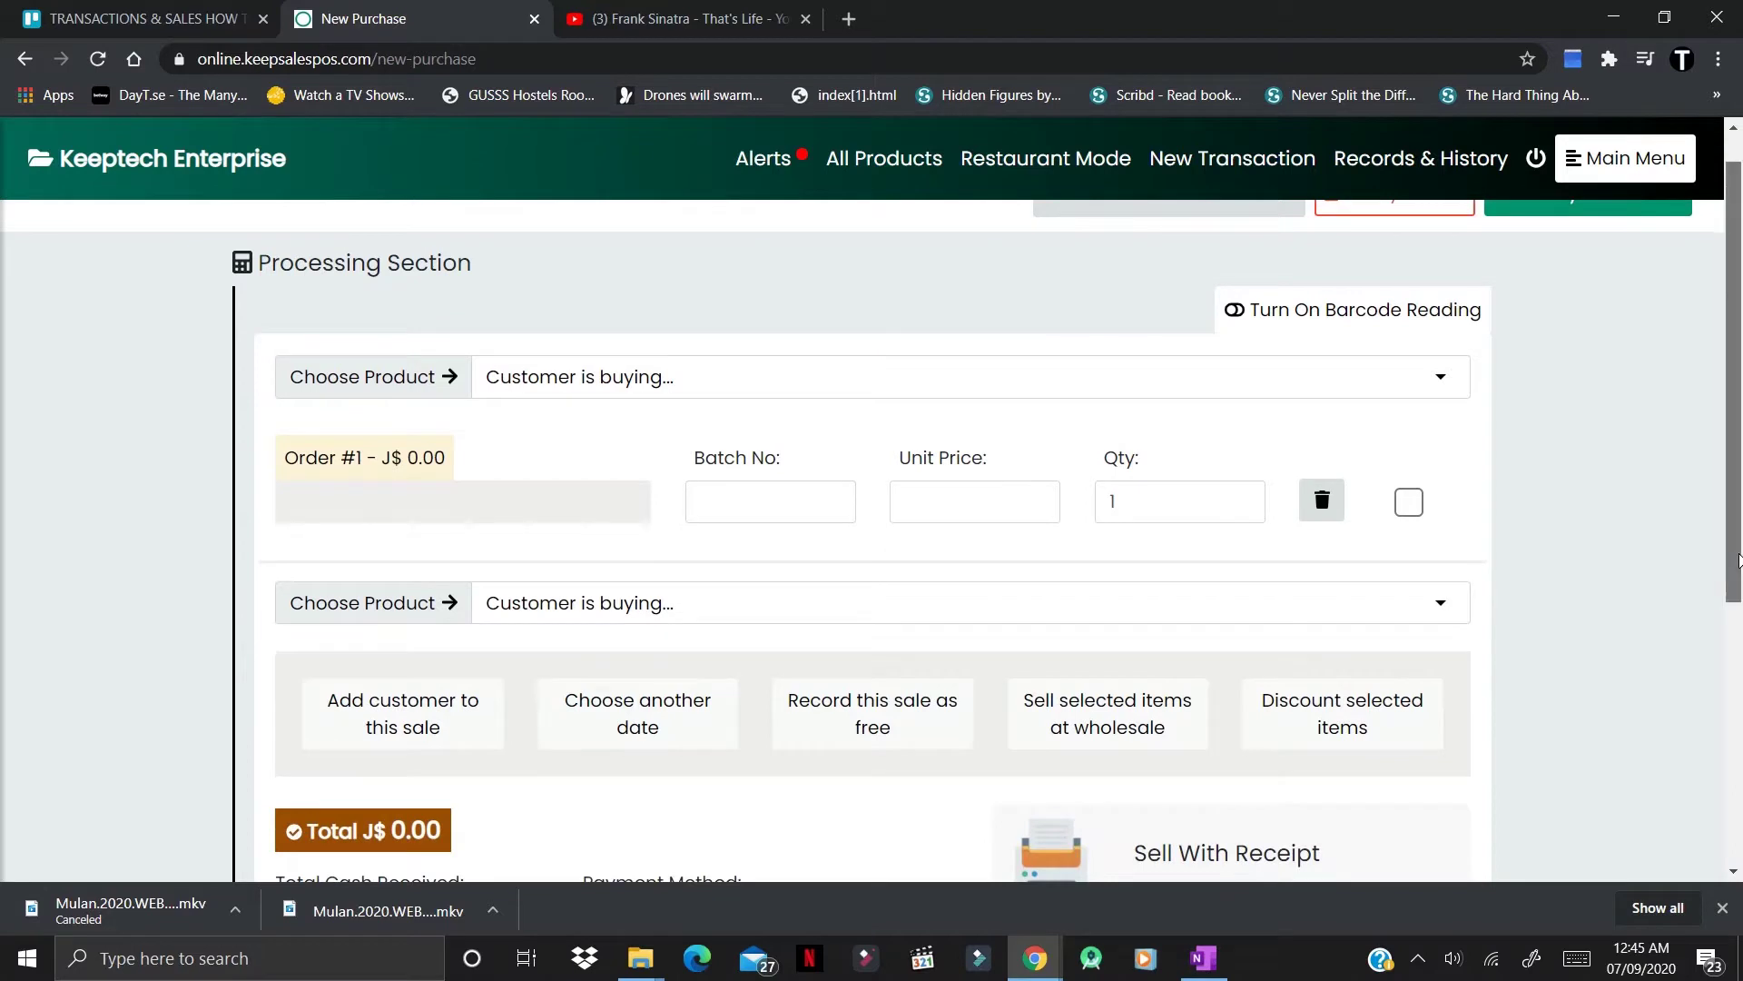
{"action": "scroll", "coordinate": [1735, 561], "scroll_direction": "up", "scroll_amount": 1}
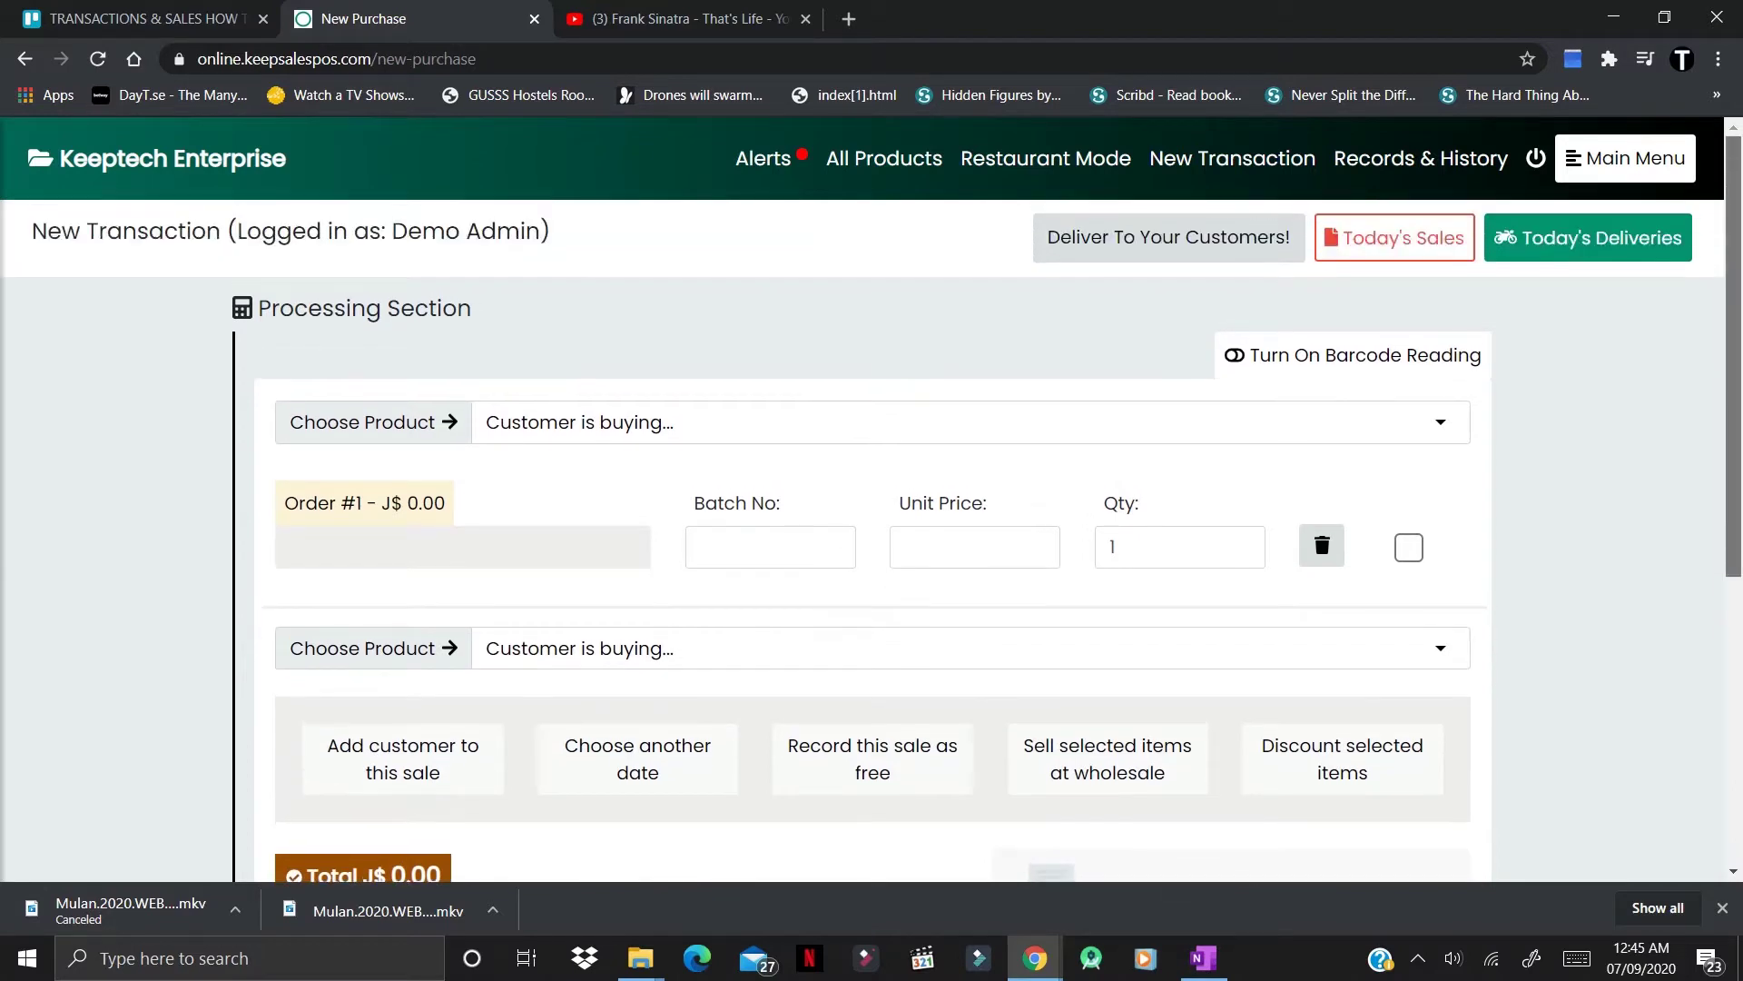
{"action": "left_click", "coordinate": [1164, 425]}
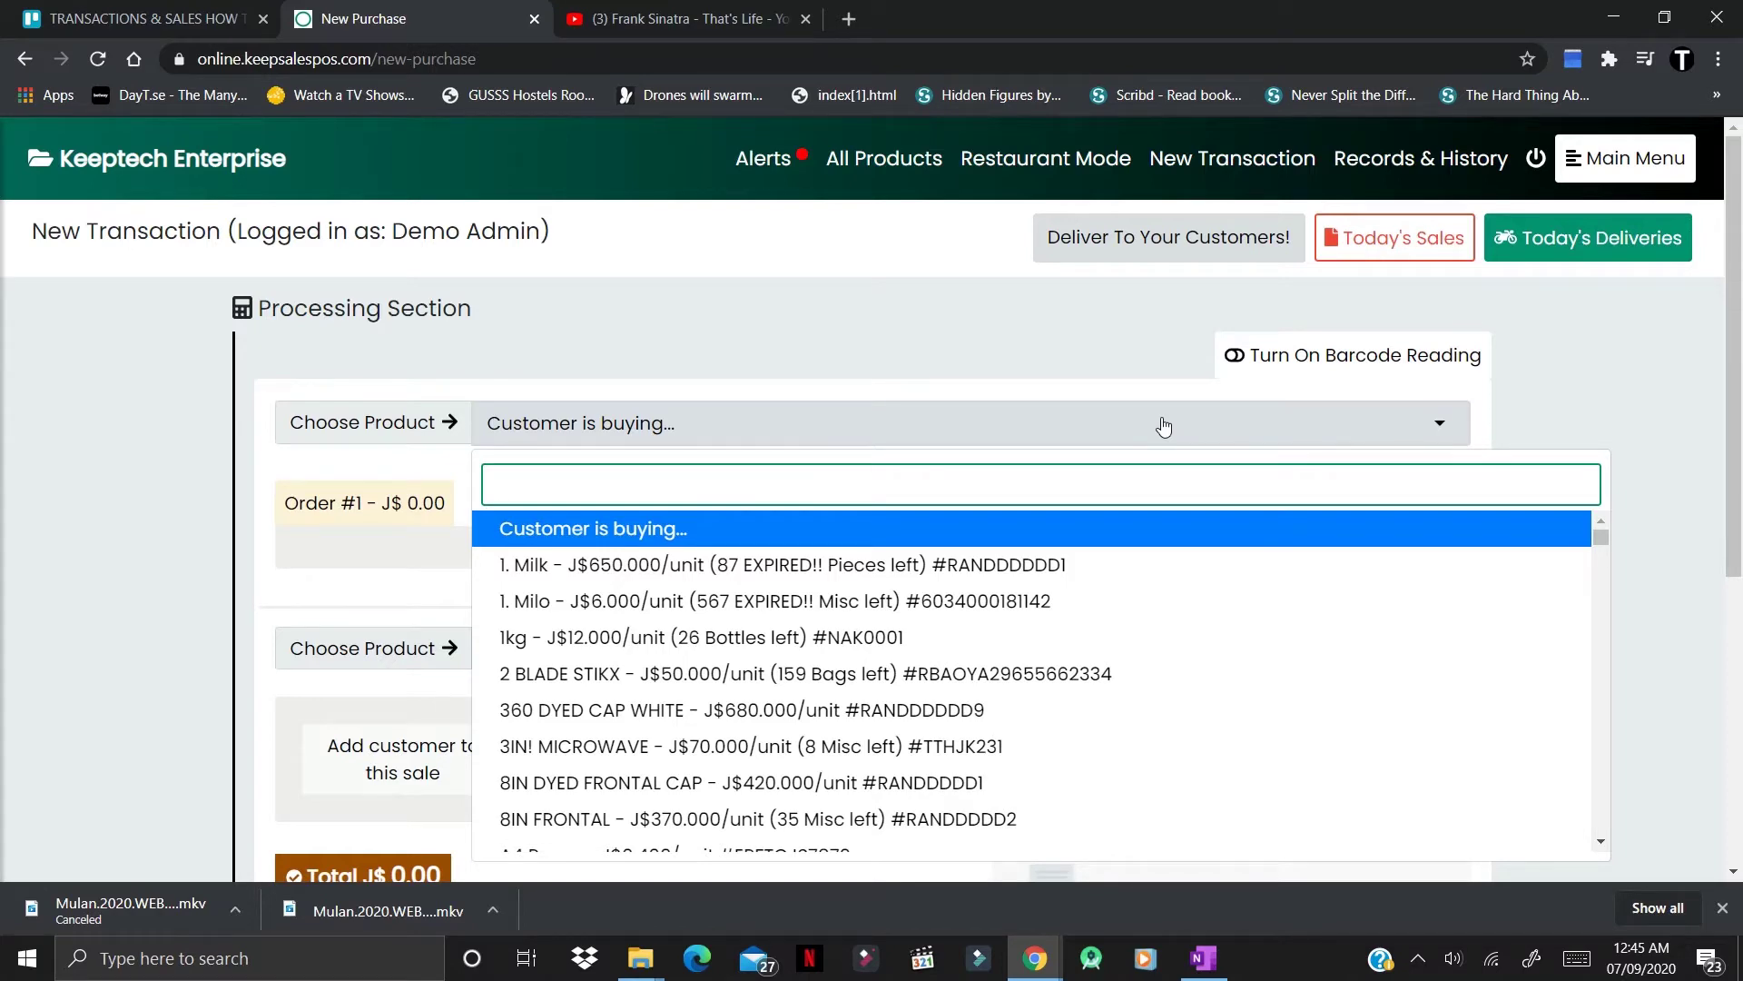
{"action": "type", "text": "min"}
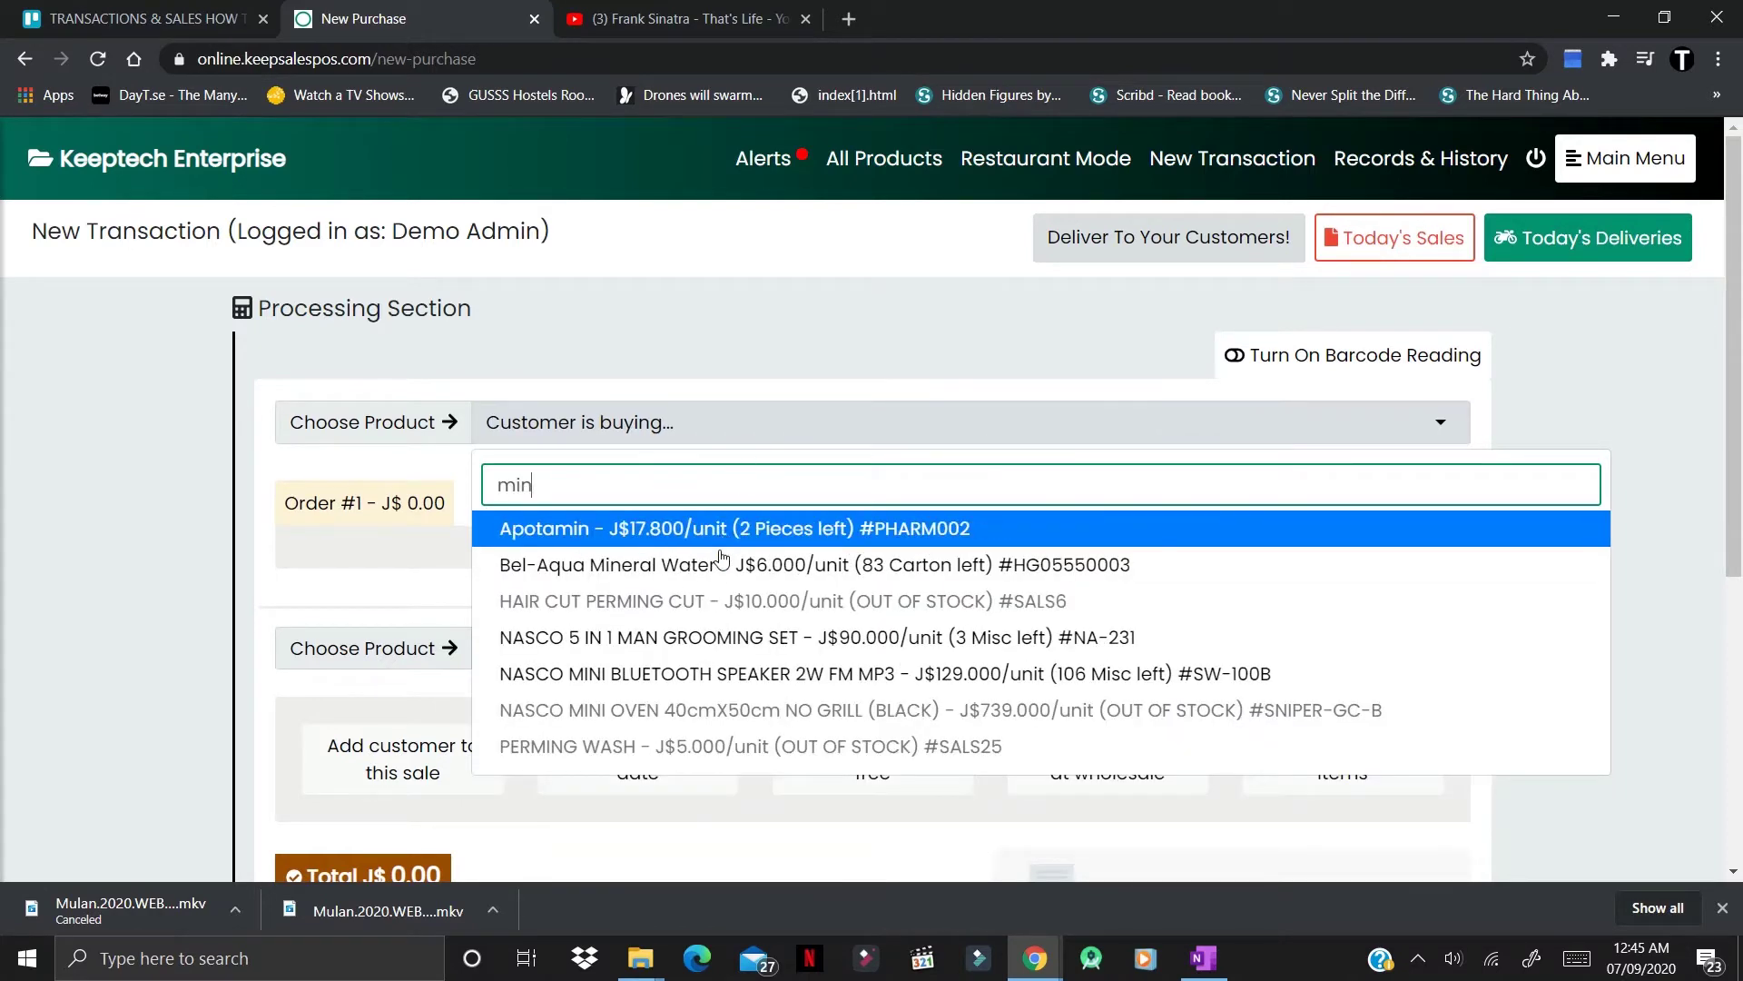
{"action": "left_click", "coordinate": [719, 563]}
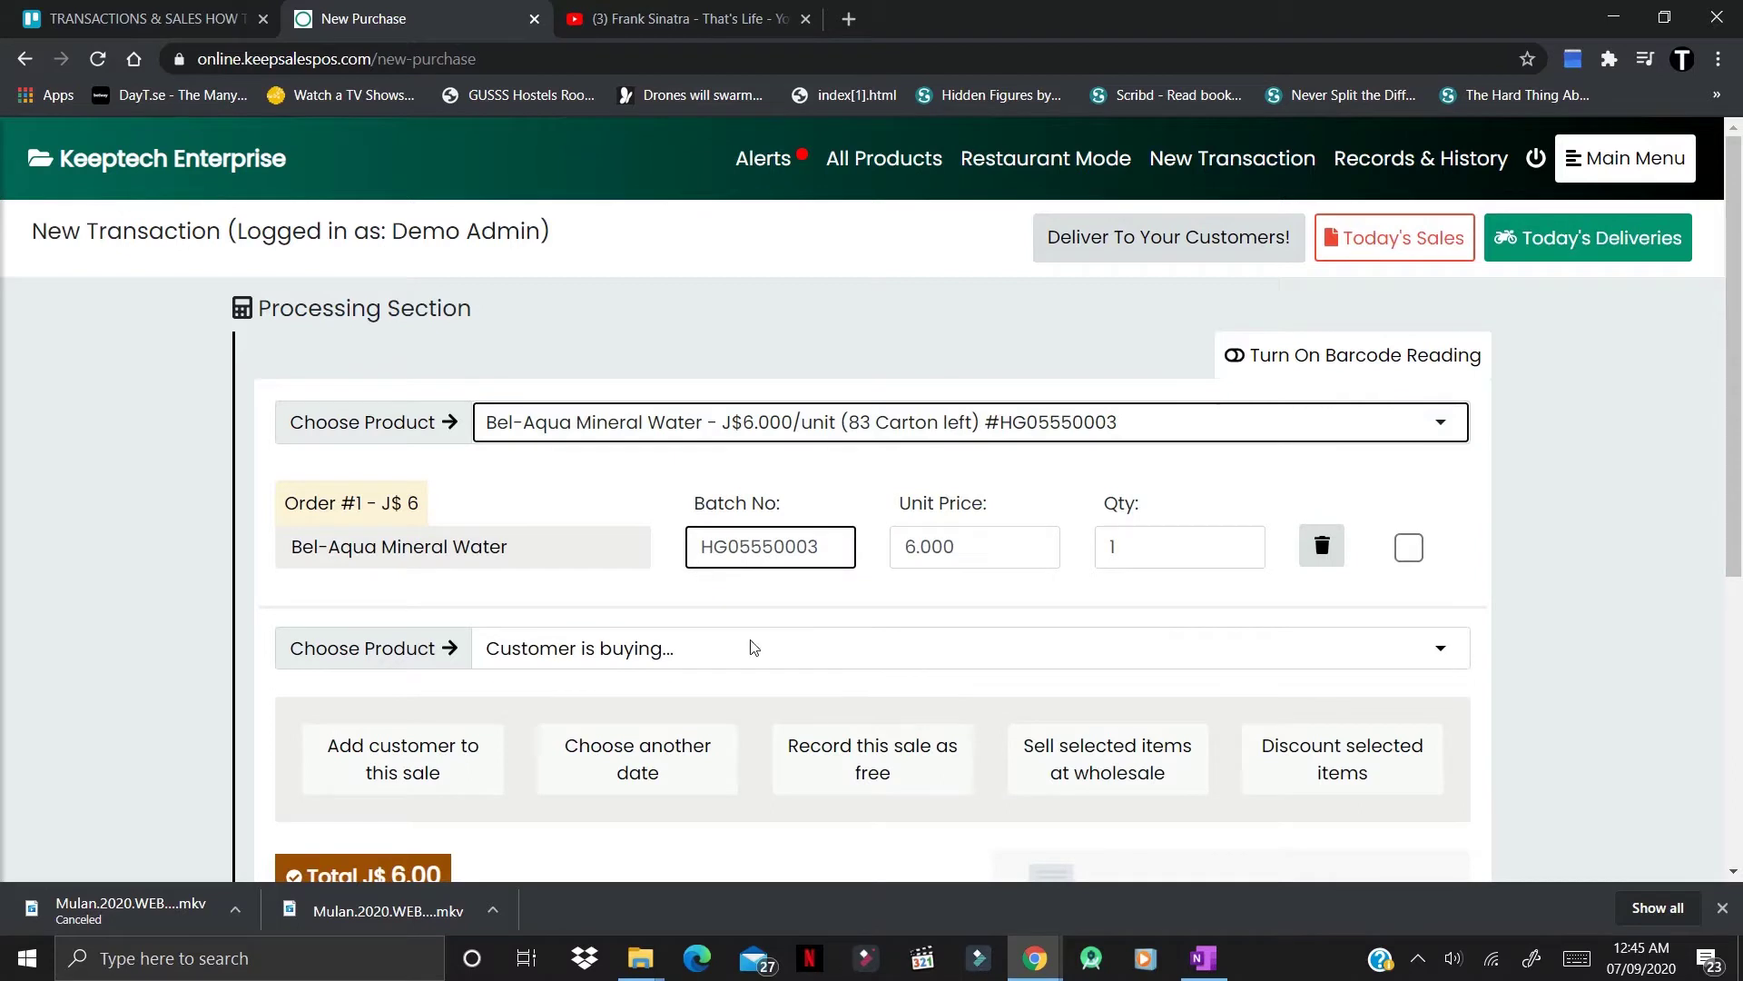
Step: Search the products for "smar" and add NASCO SMART LED 32INCH USB HDMI HD as the second order item
{"action": "left_click", "coordinate": [910, 668]}
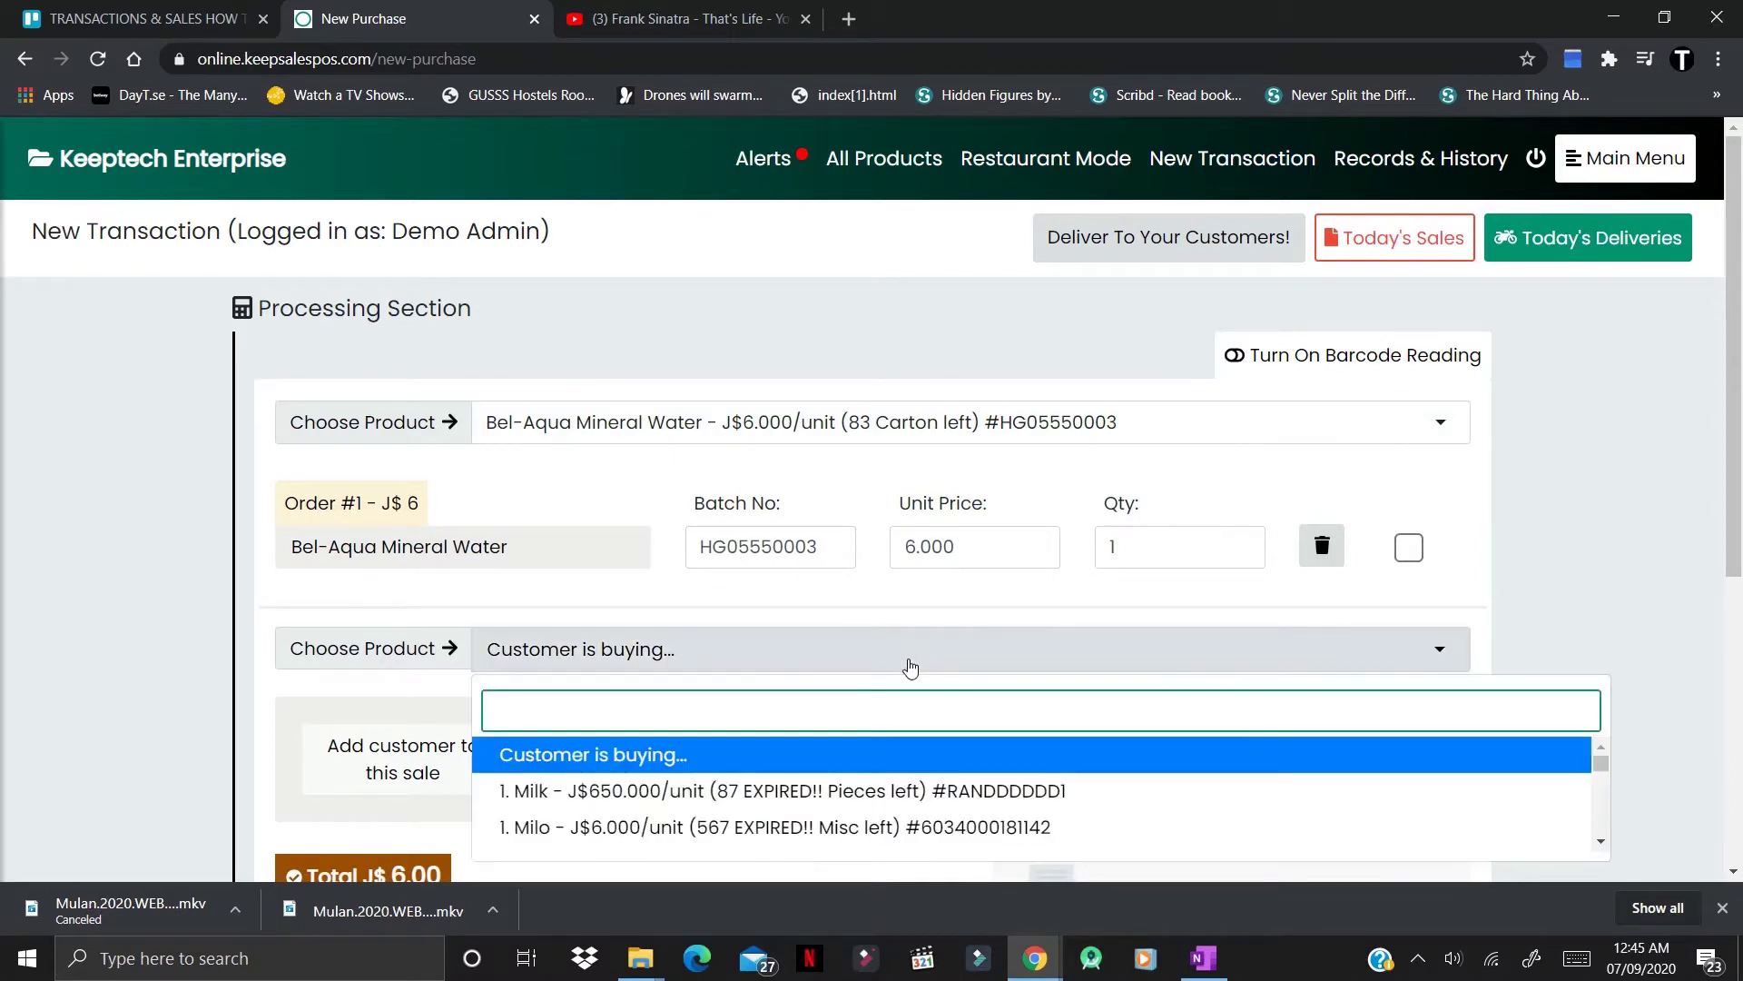
{"action": "type", "text": "sa"}
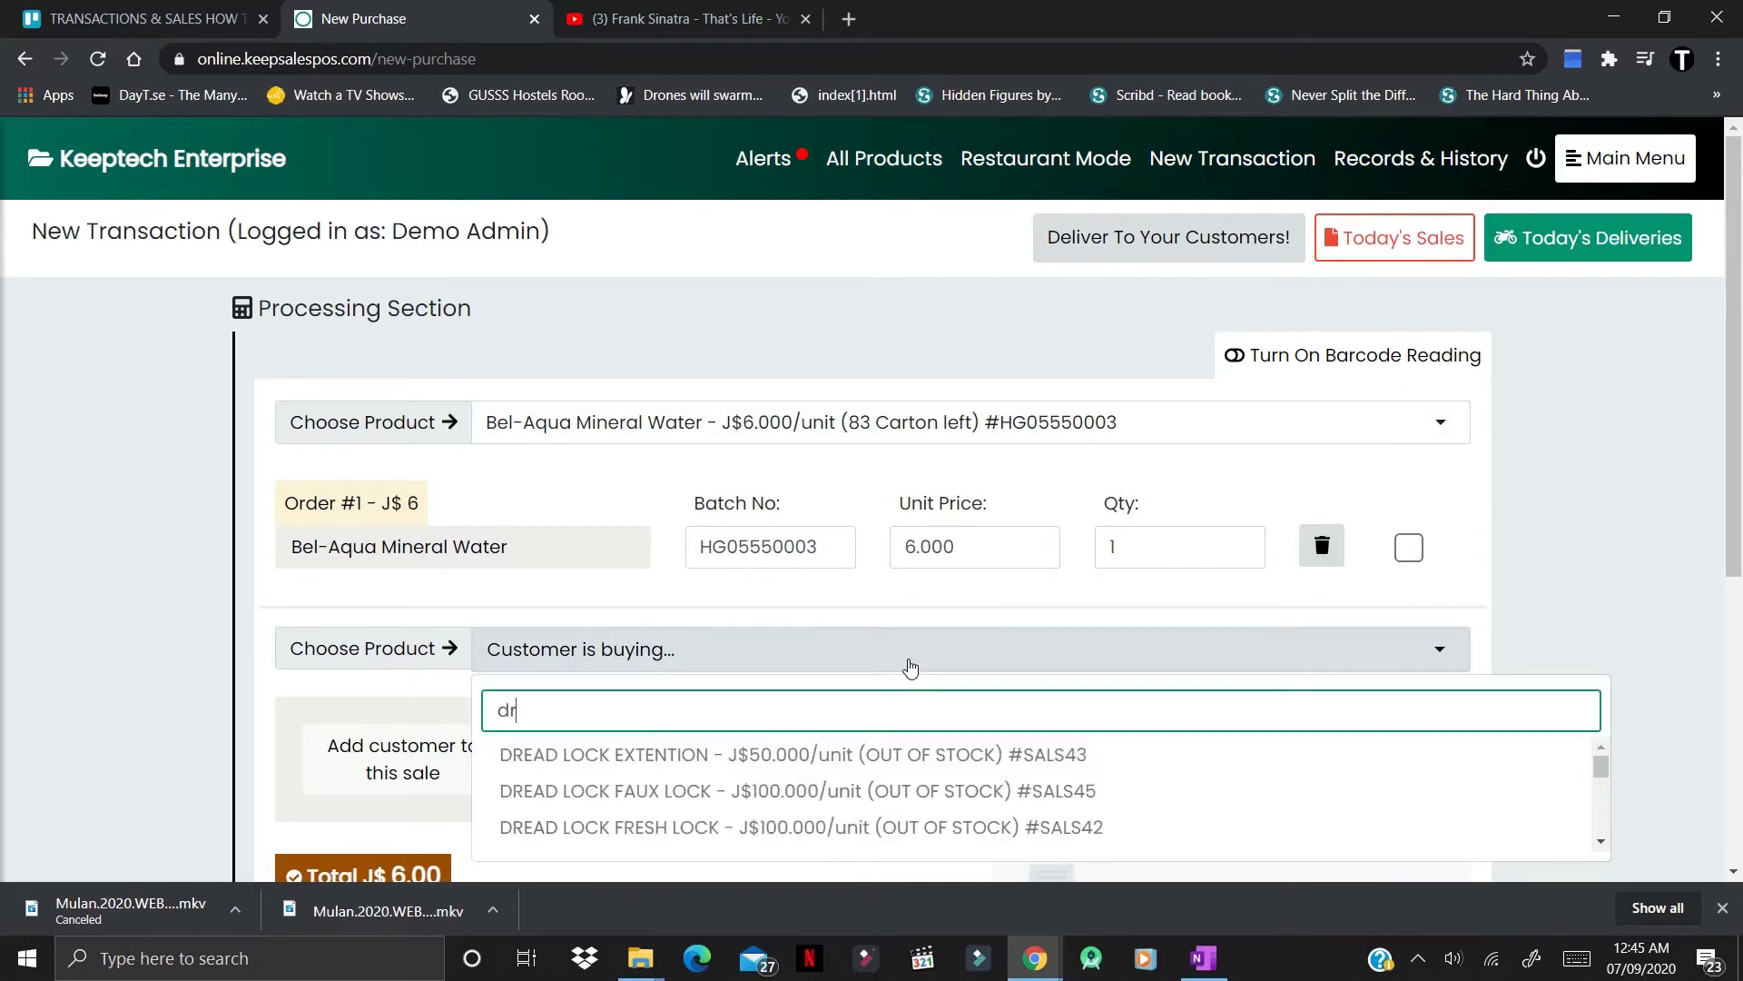
{"action": "key", "text": "BackSpace"}
{"action": "type", "text": "mar"}
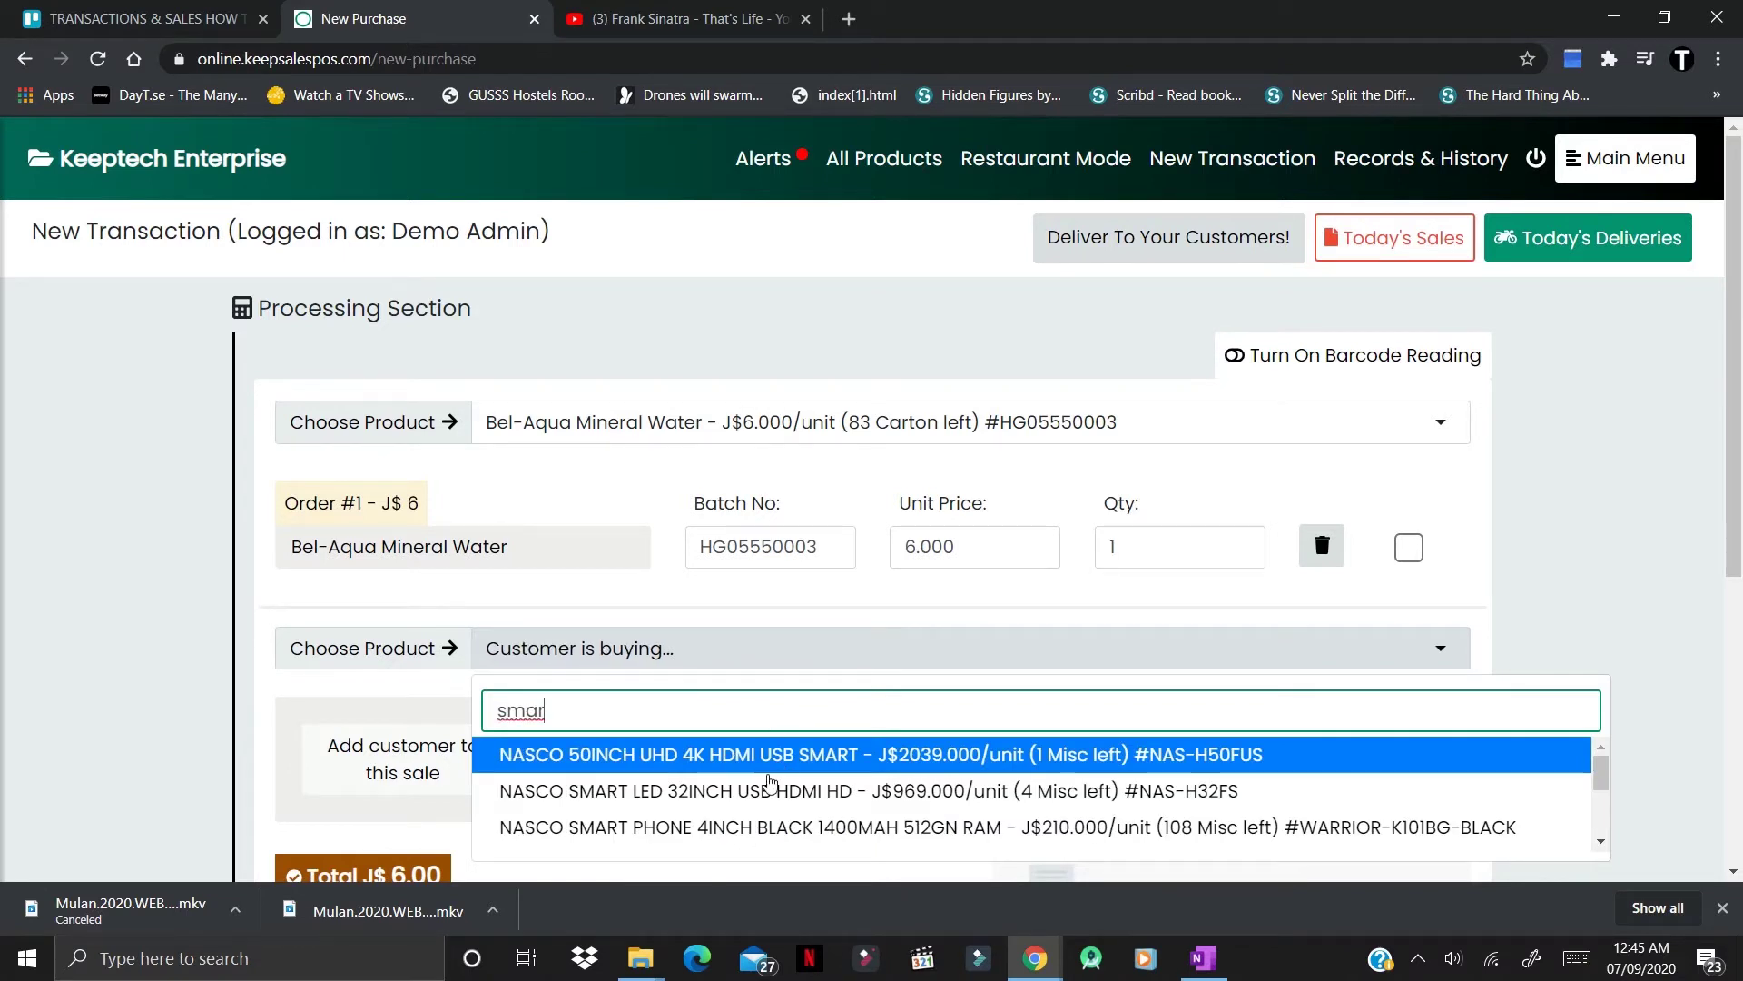
{"action": "left_click", "coordinate": [712, 797]}
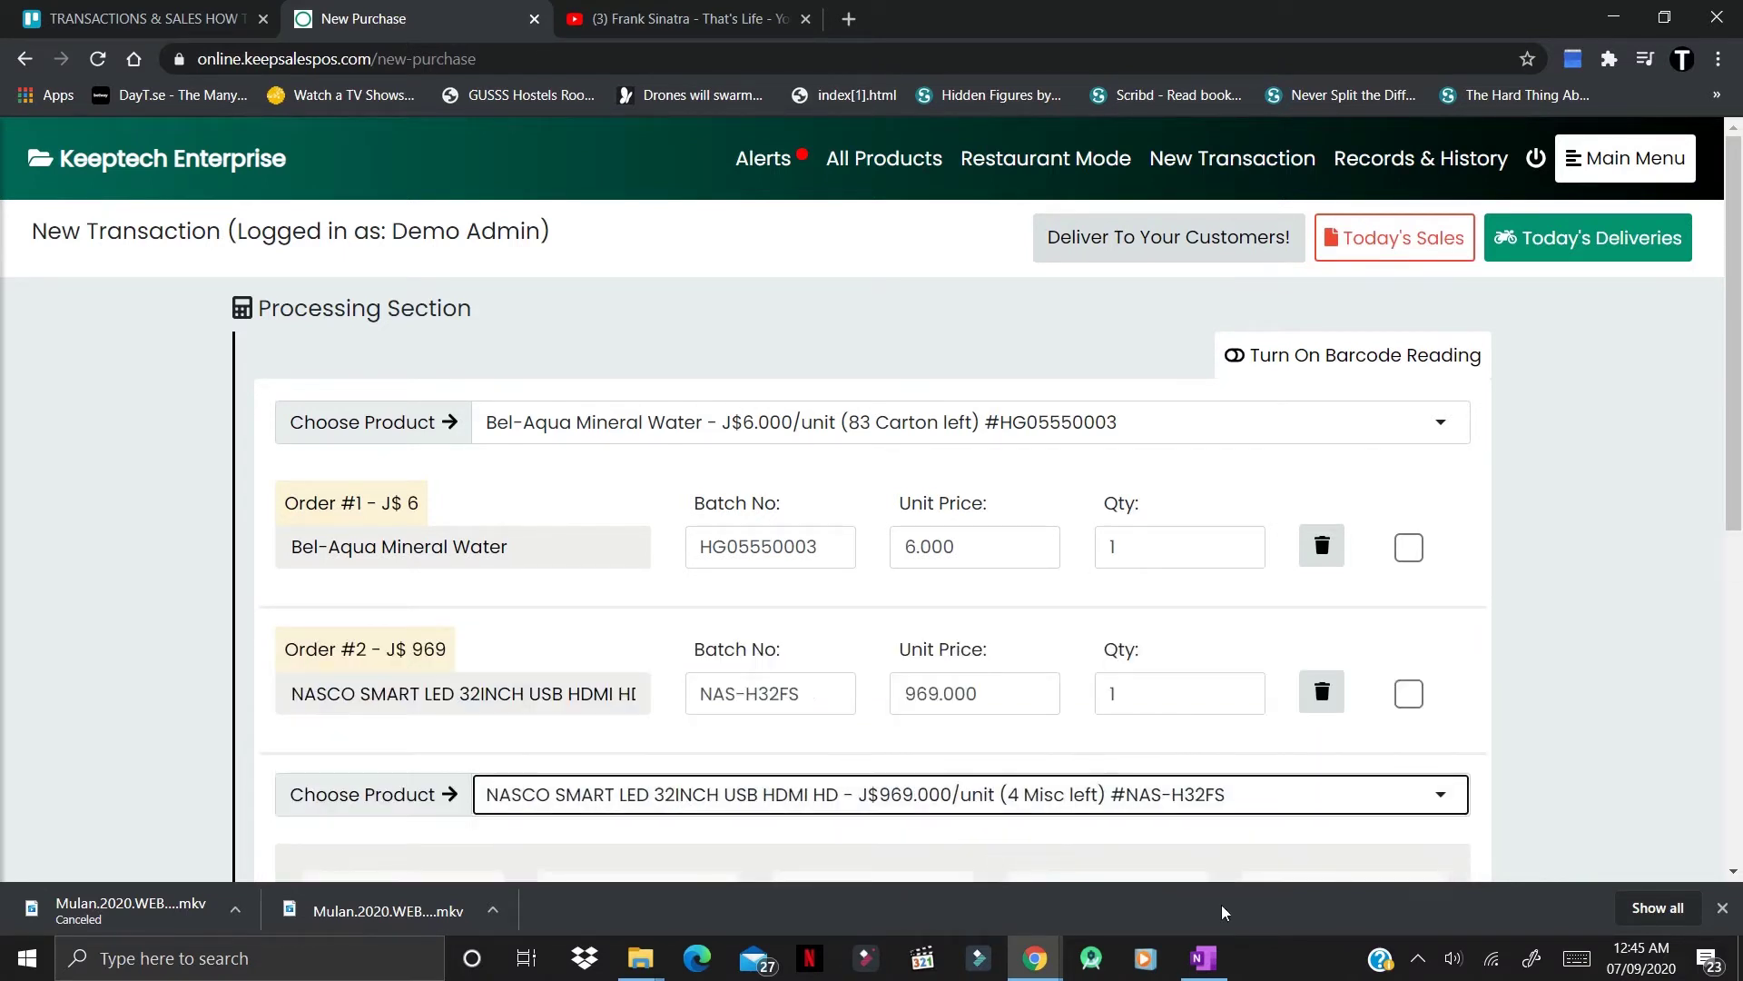
Step: Set a custom date and time of 2020/09/01 20:00 for the transaction
{"action": "left_click", "coordinate": [1732, 873]}
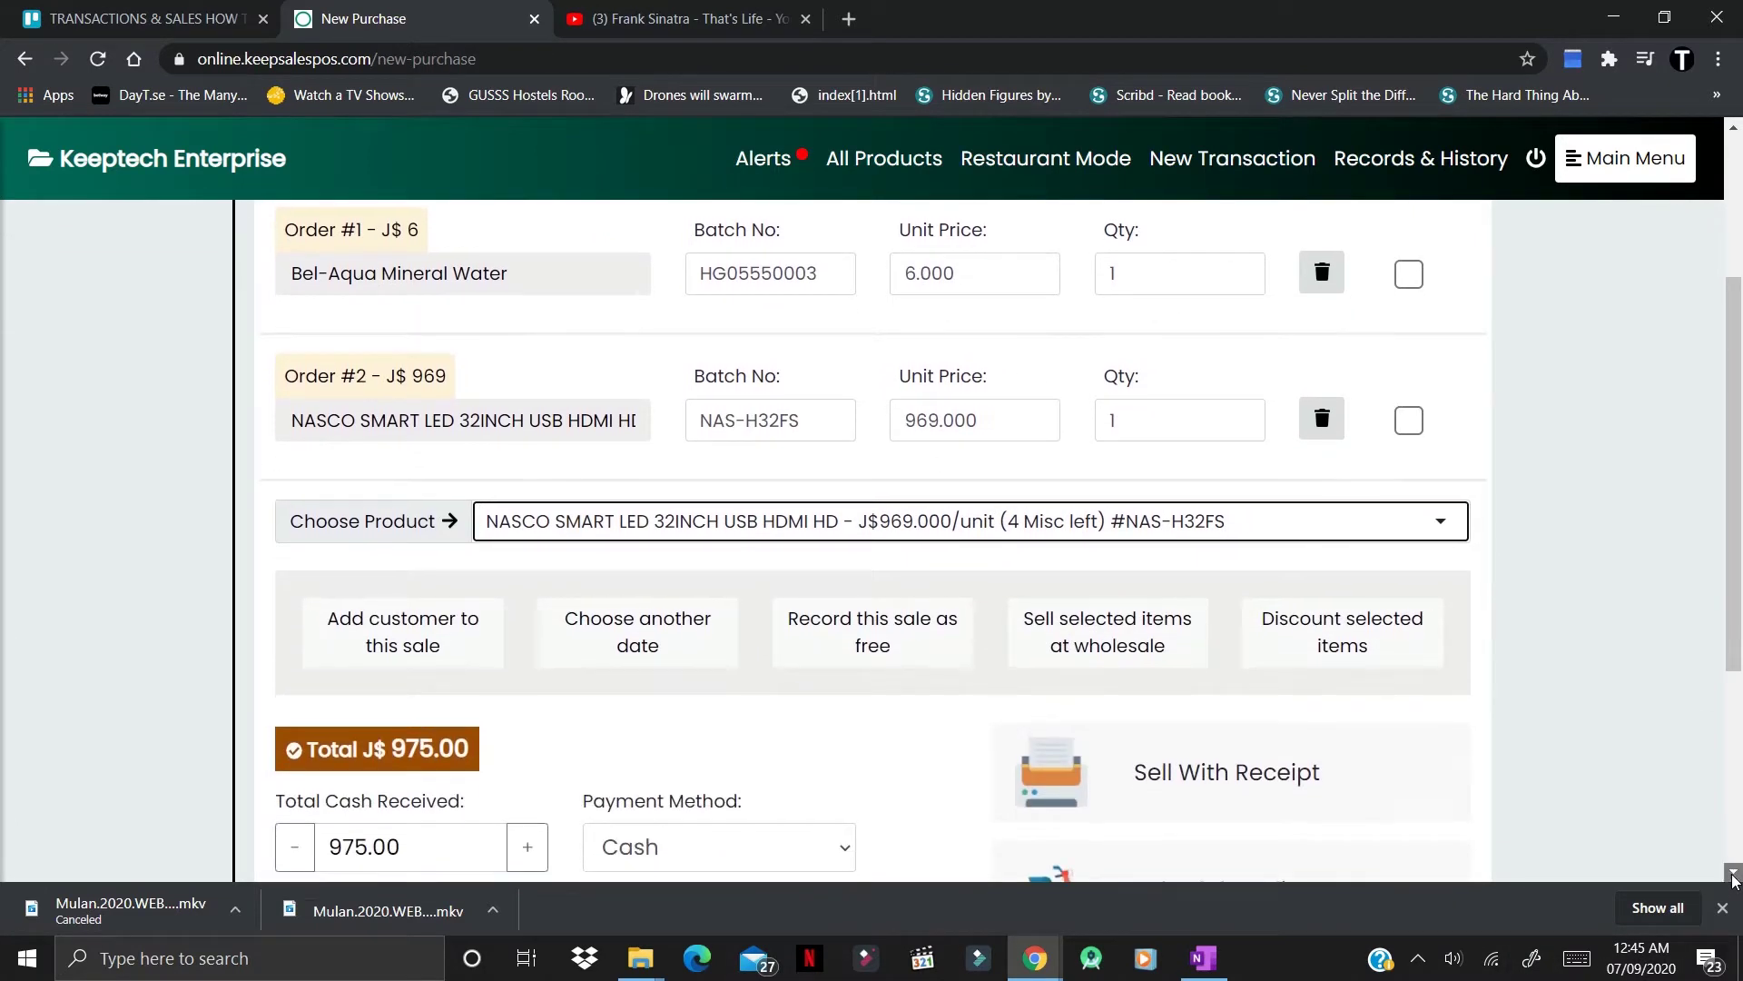
{"action": "left_click", "coordinate": [1733, 874]}
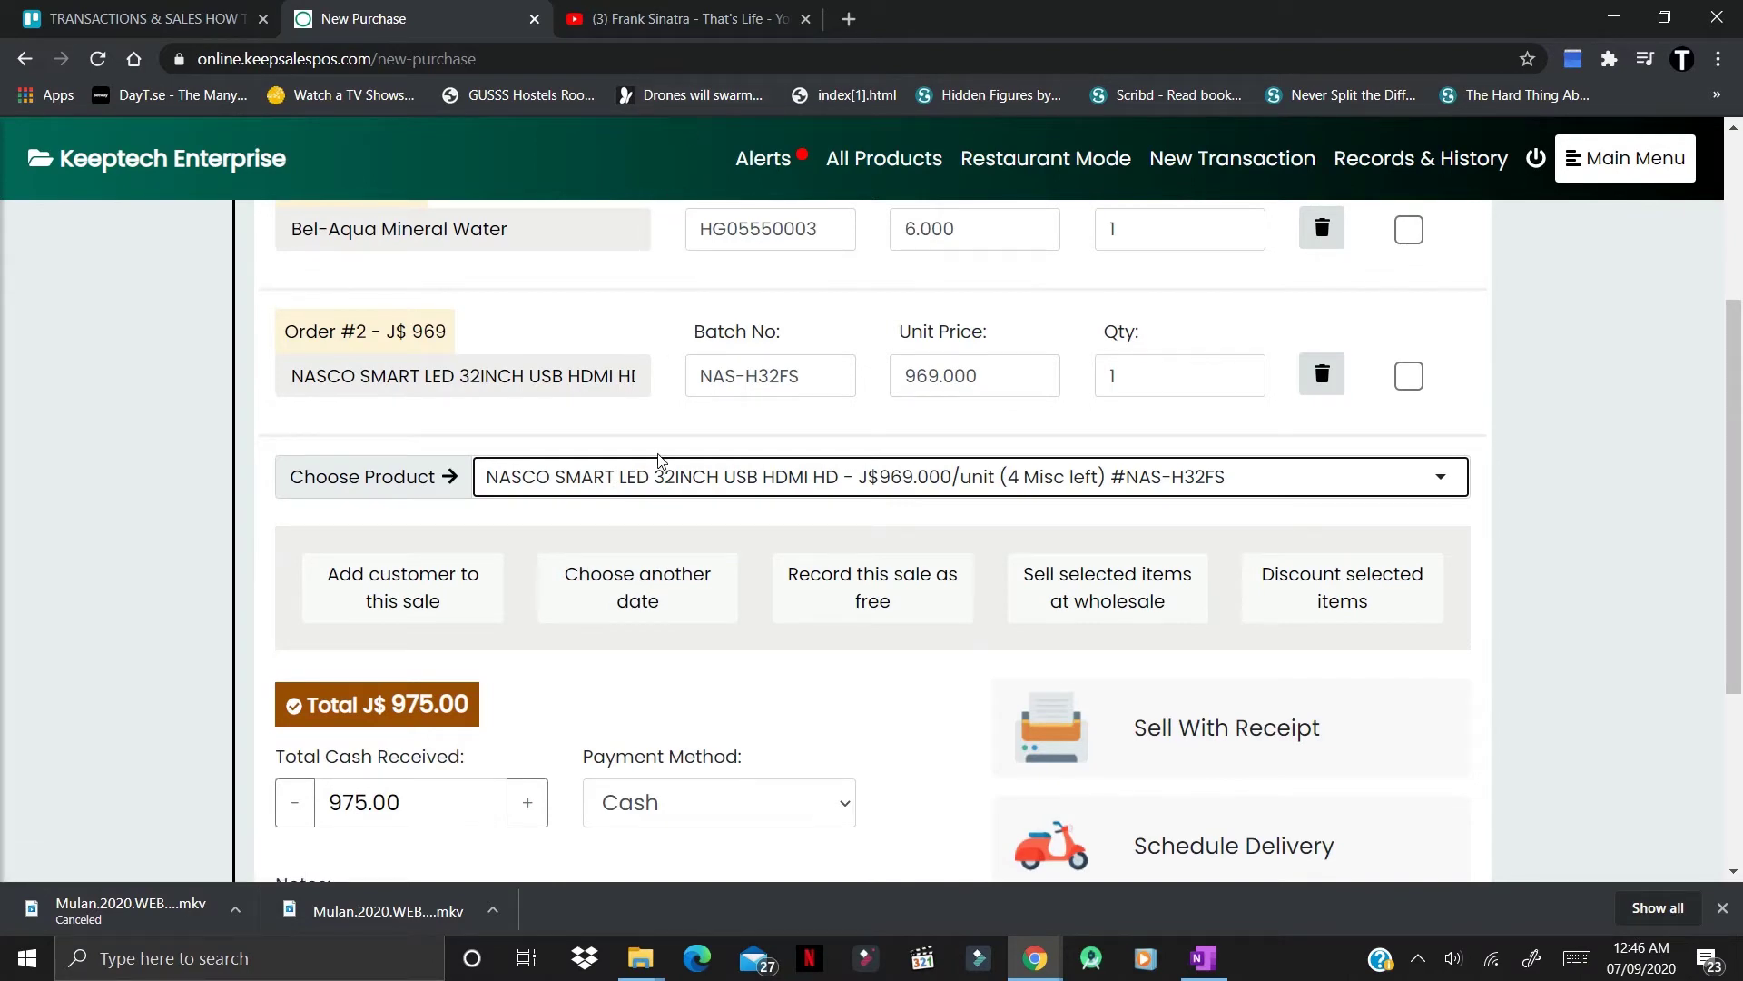
{"action": "left_click", "coordinate": [642, 602]}
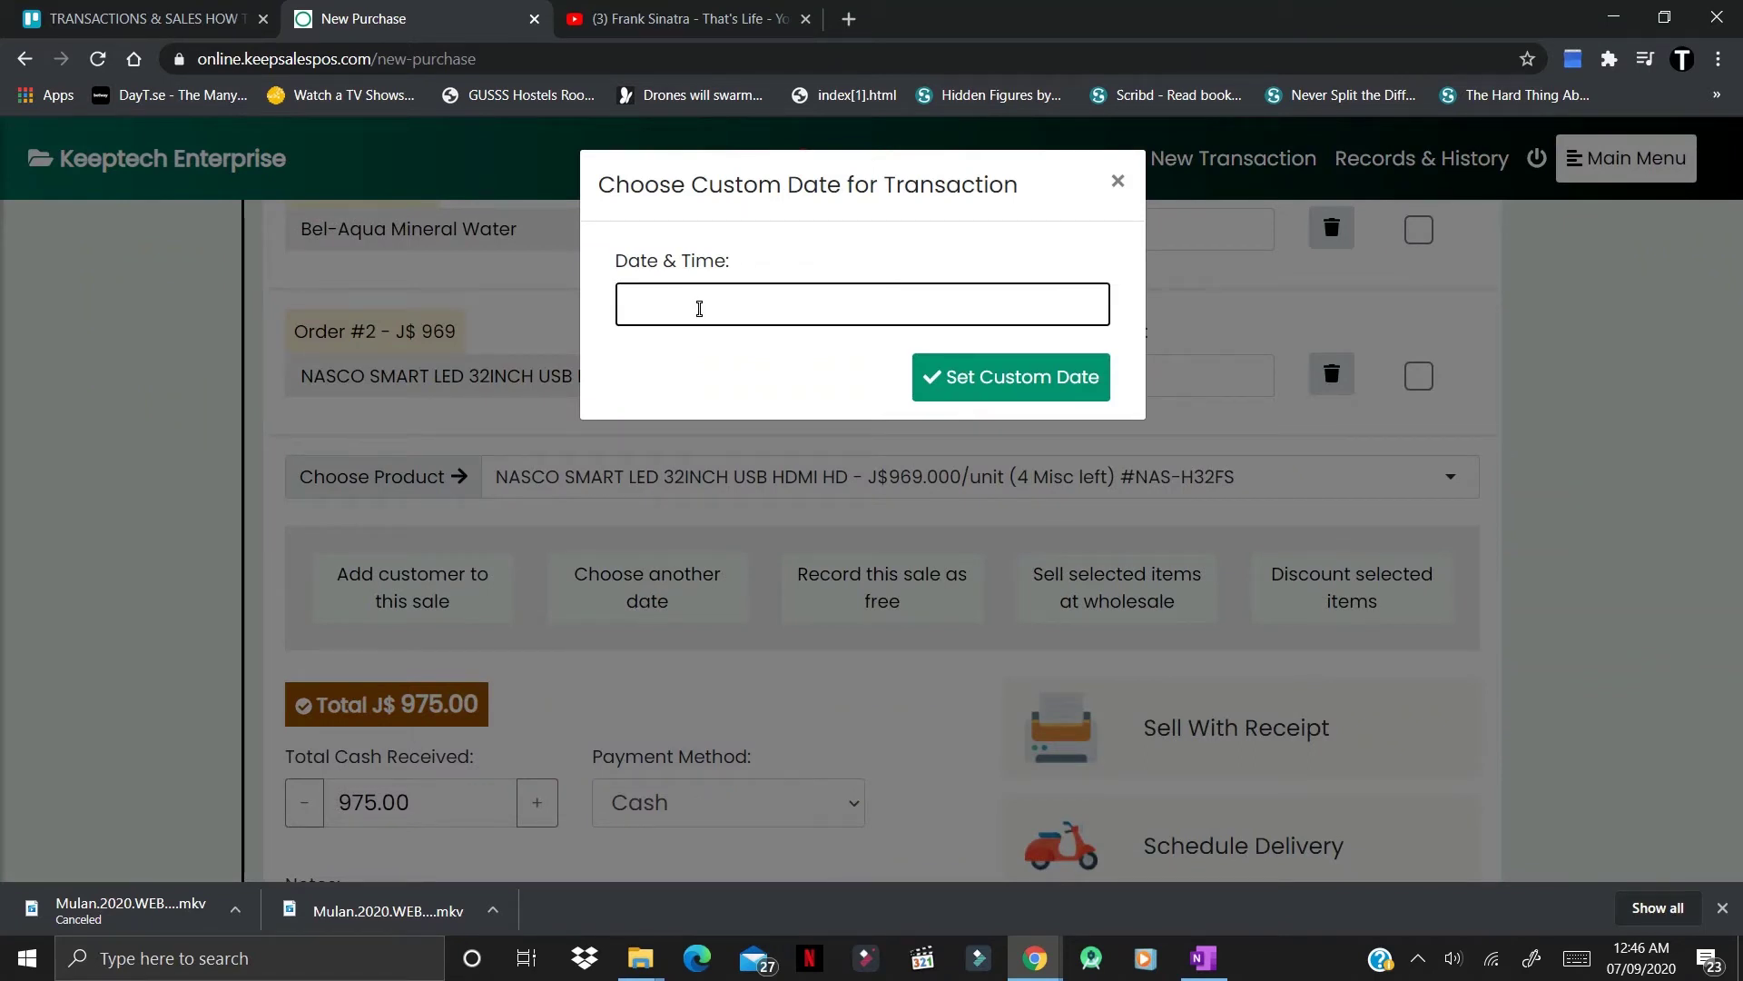
{"action": "left_click", "coordinate": [623, 352]}
{"action": "left_click", "coordinate": [697, 307]}
{"action": "left_click", "coordinate": [694, 309]}
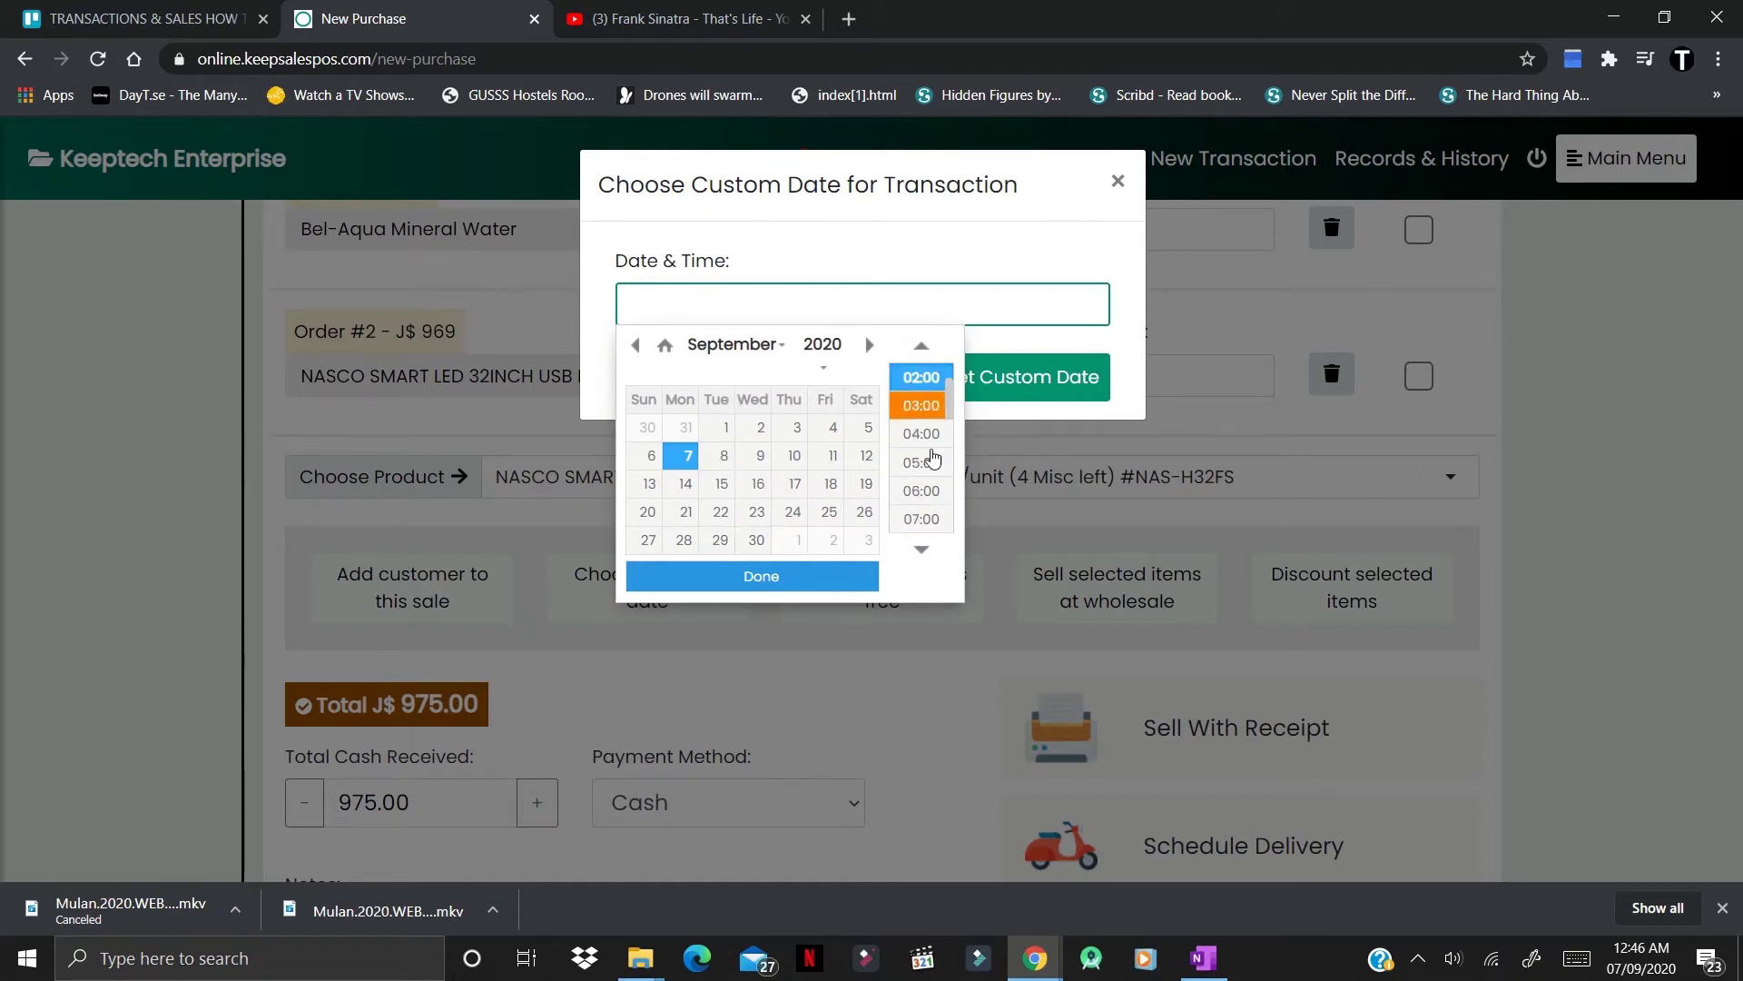
{"action": "left_click", "coordinate": [921, 551]}
{"action": "left_click", "coordinate": [922, 550]}
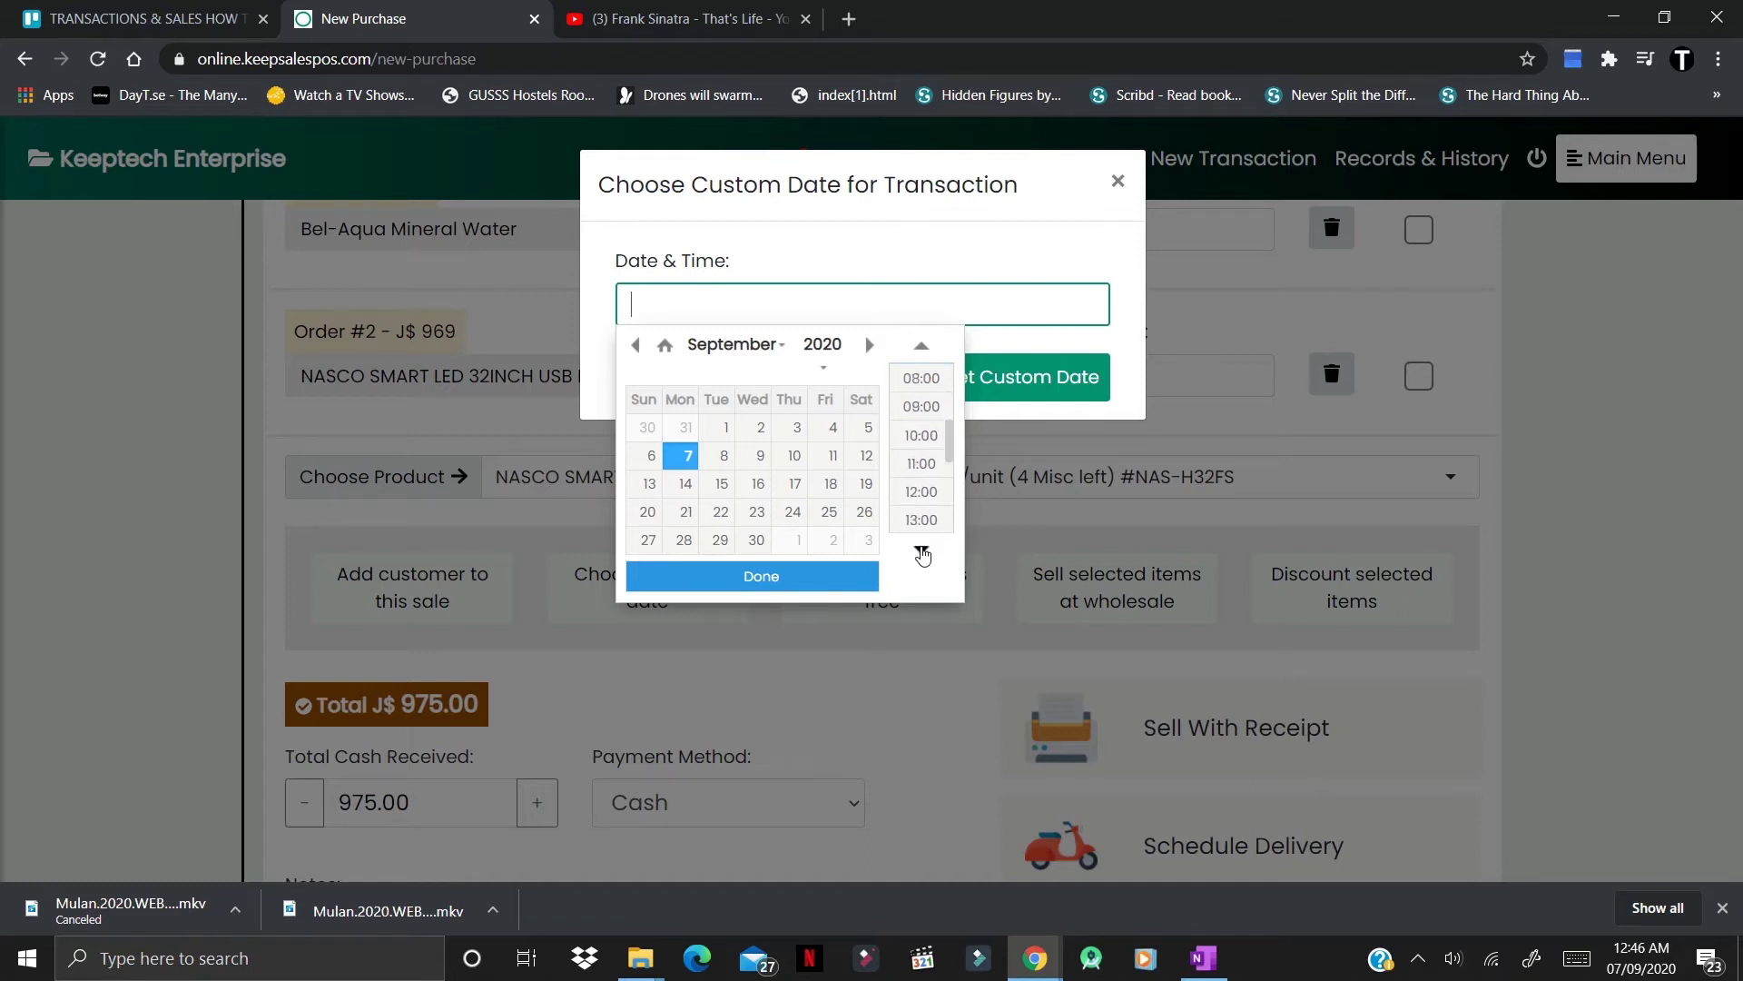
{"action": "left_click", "coordinate": [922, 550]}
{"action": "left_click", "coordinate": [922, 550]}
{"action": "left_click", "coordinate": [921, 550]}
{"action": "left_click", "coordinate": [922, 550]}
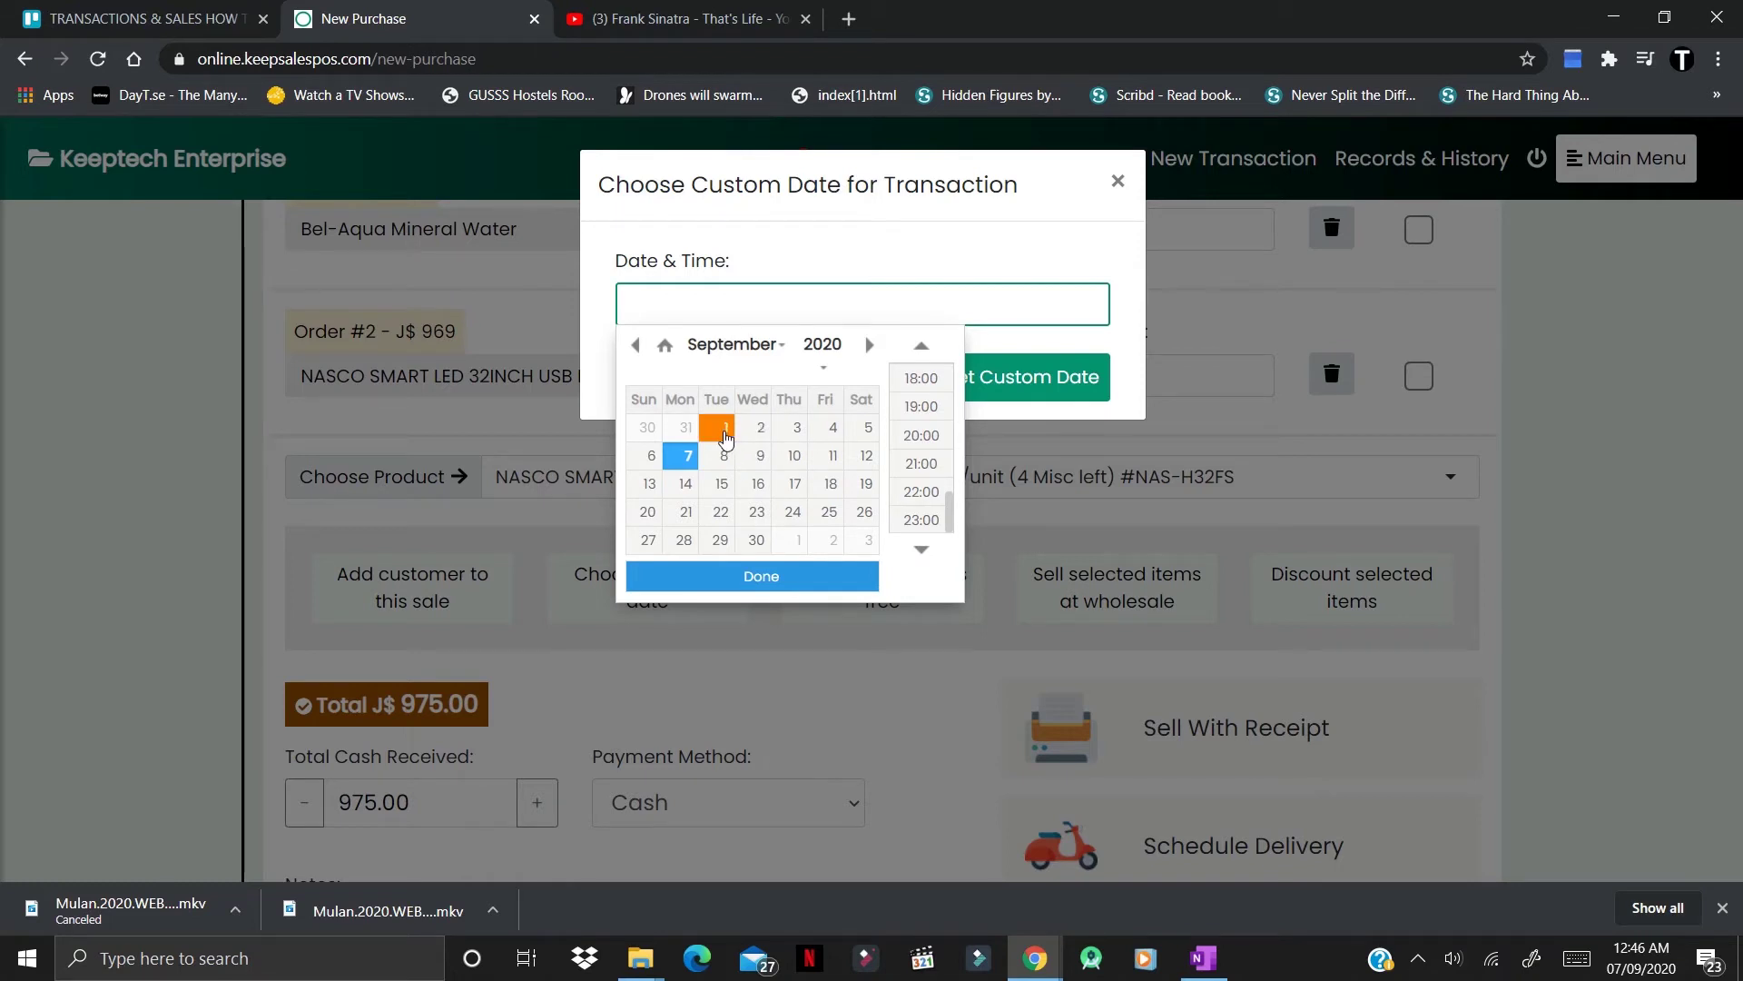
{"action": "left_click", "coordinate": [727, 440]}
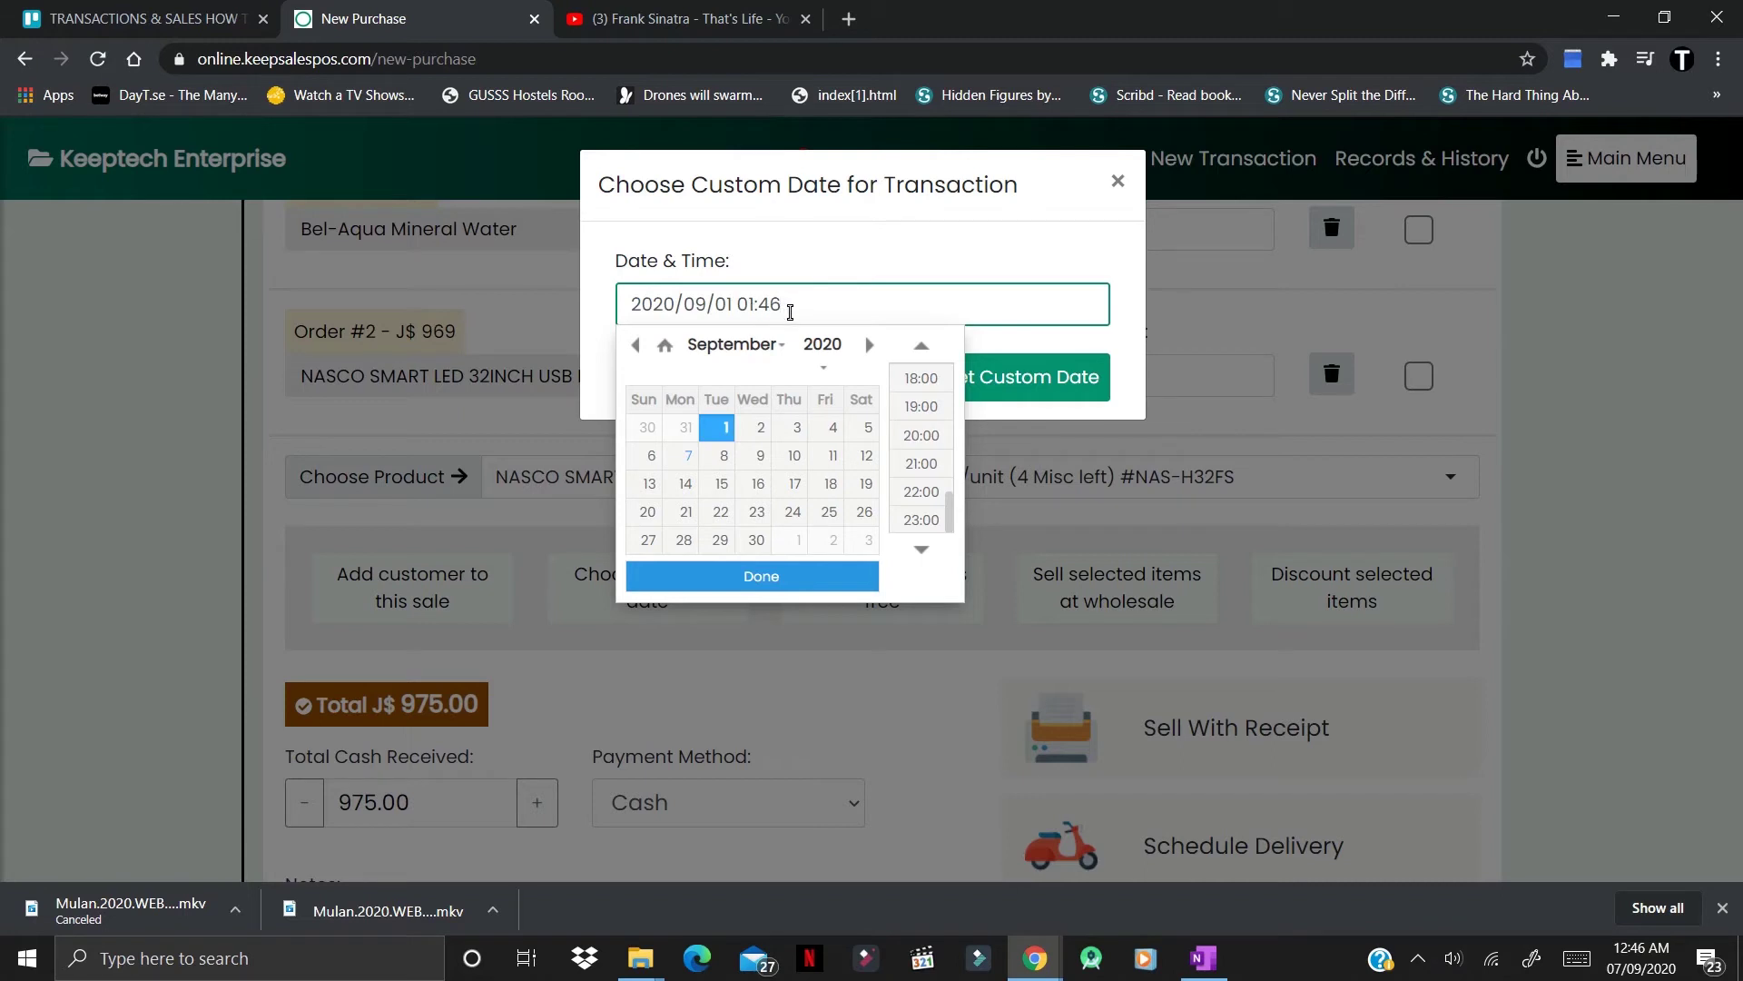
{"action": "left_click", "coordinate": [921, 437]}
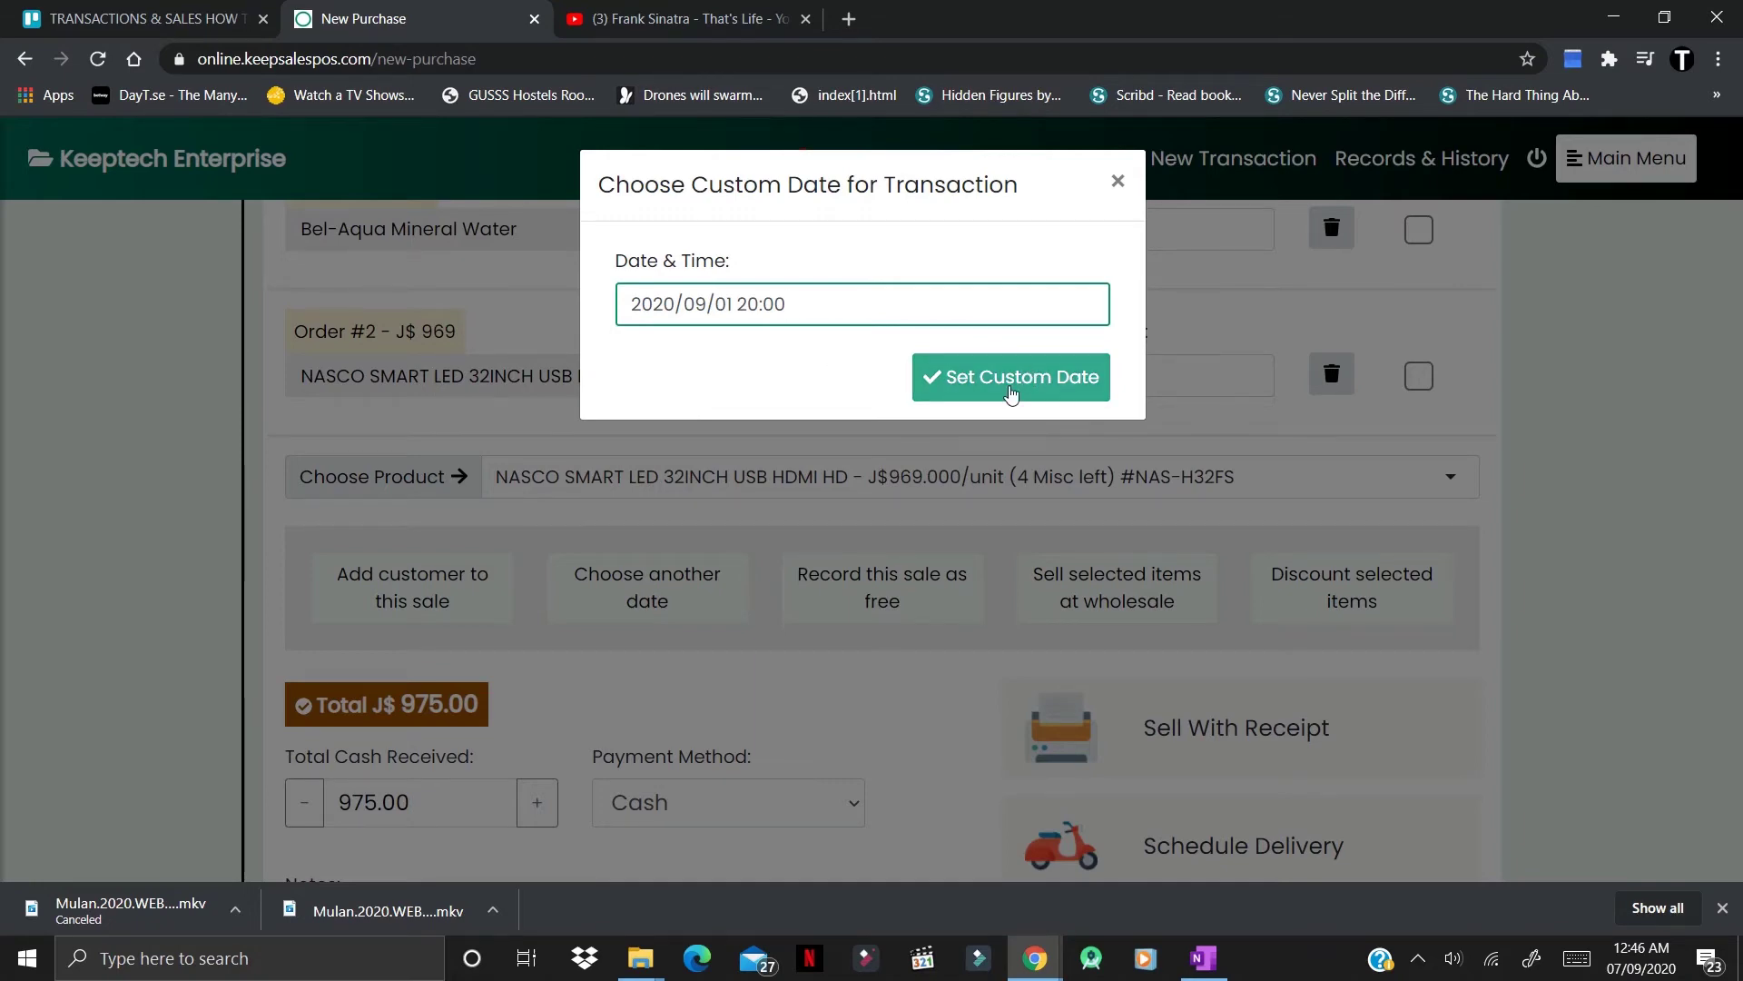
{"action": "left_click", "coordinate": [1012, 390]}
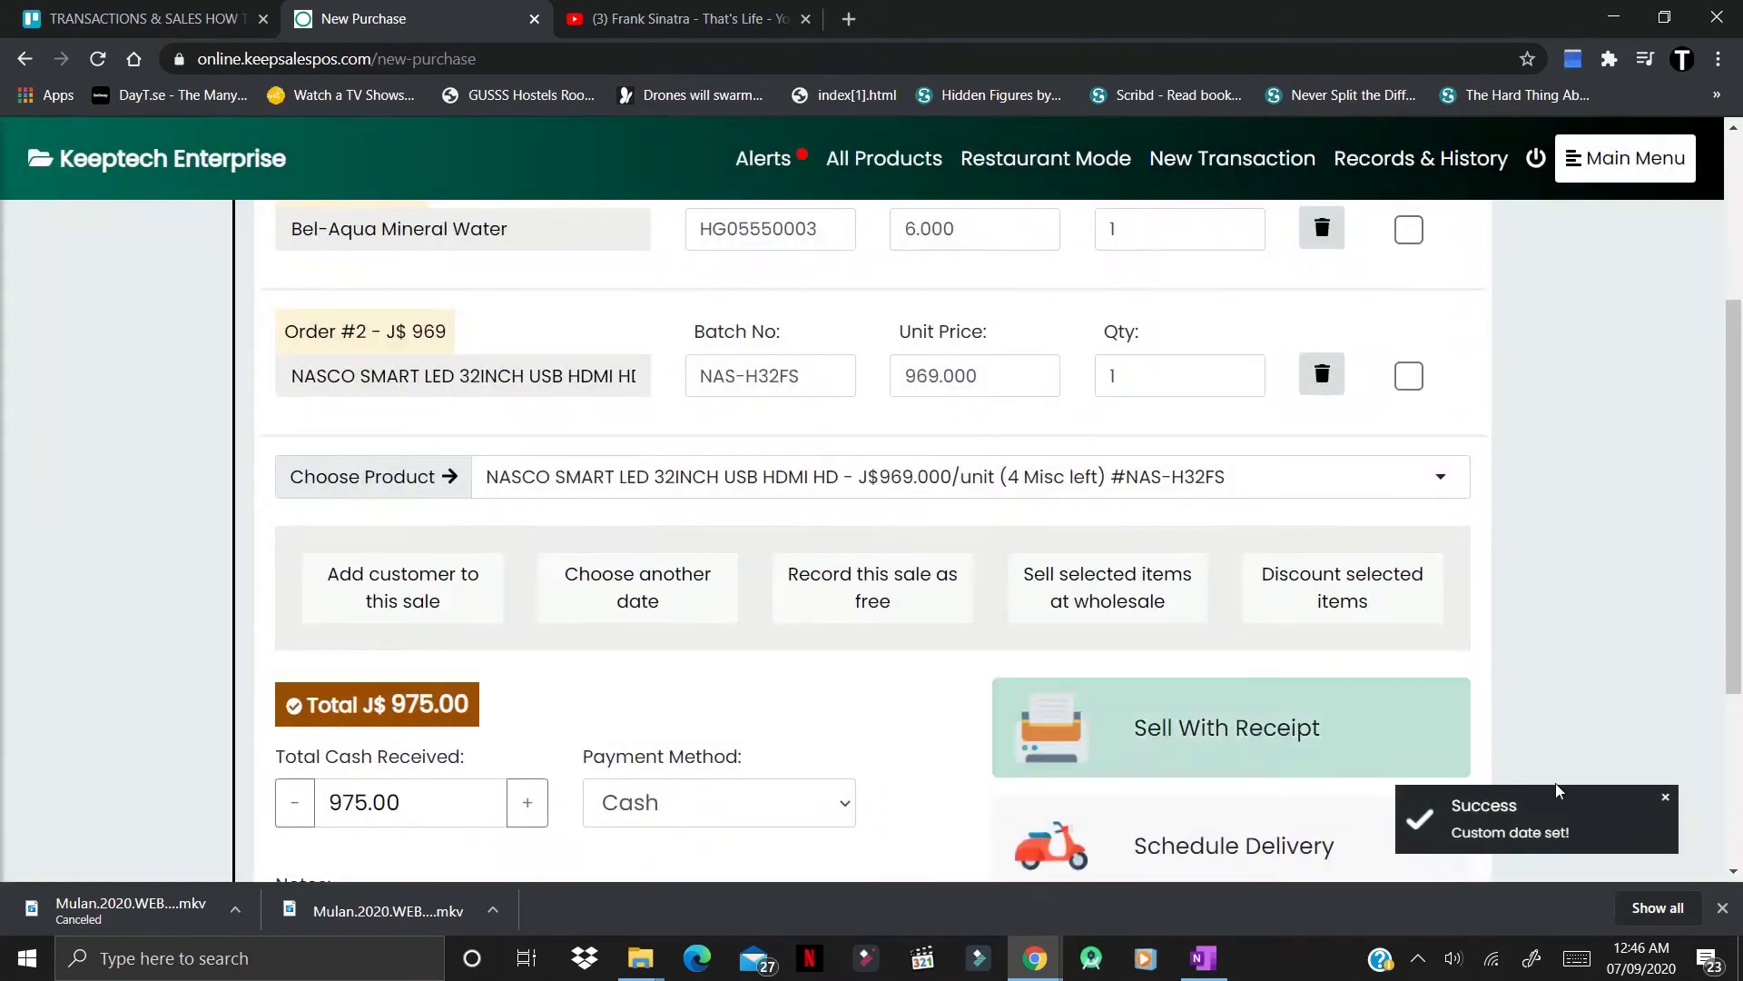
{"action": "left_click", "coordinate": [1568, 837]}
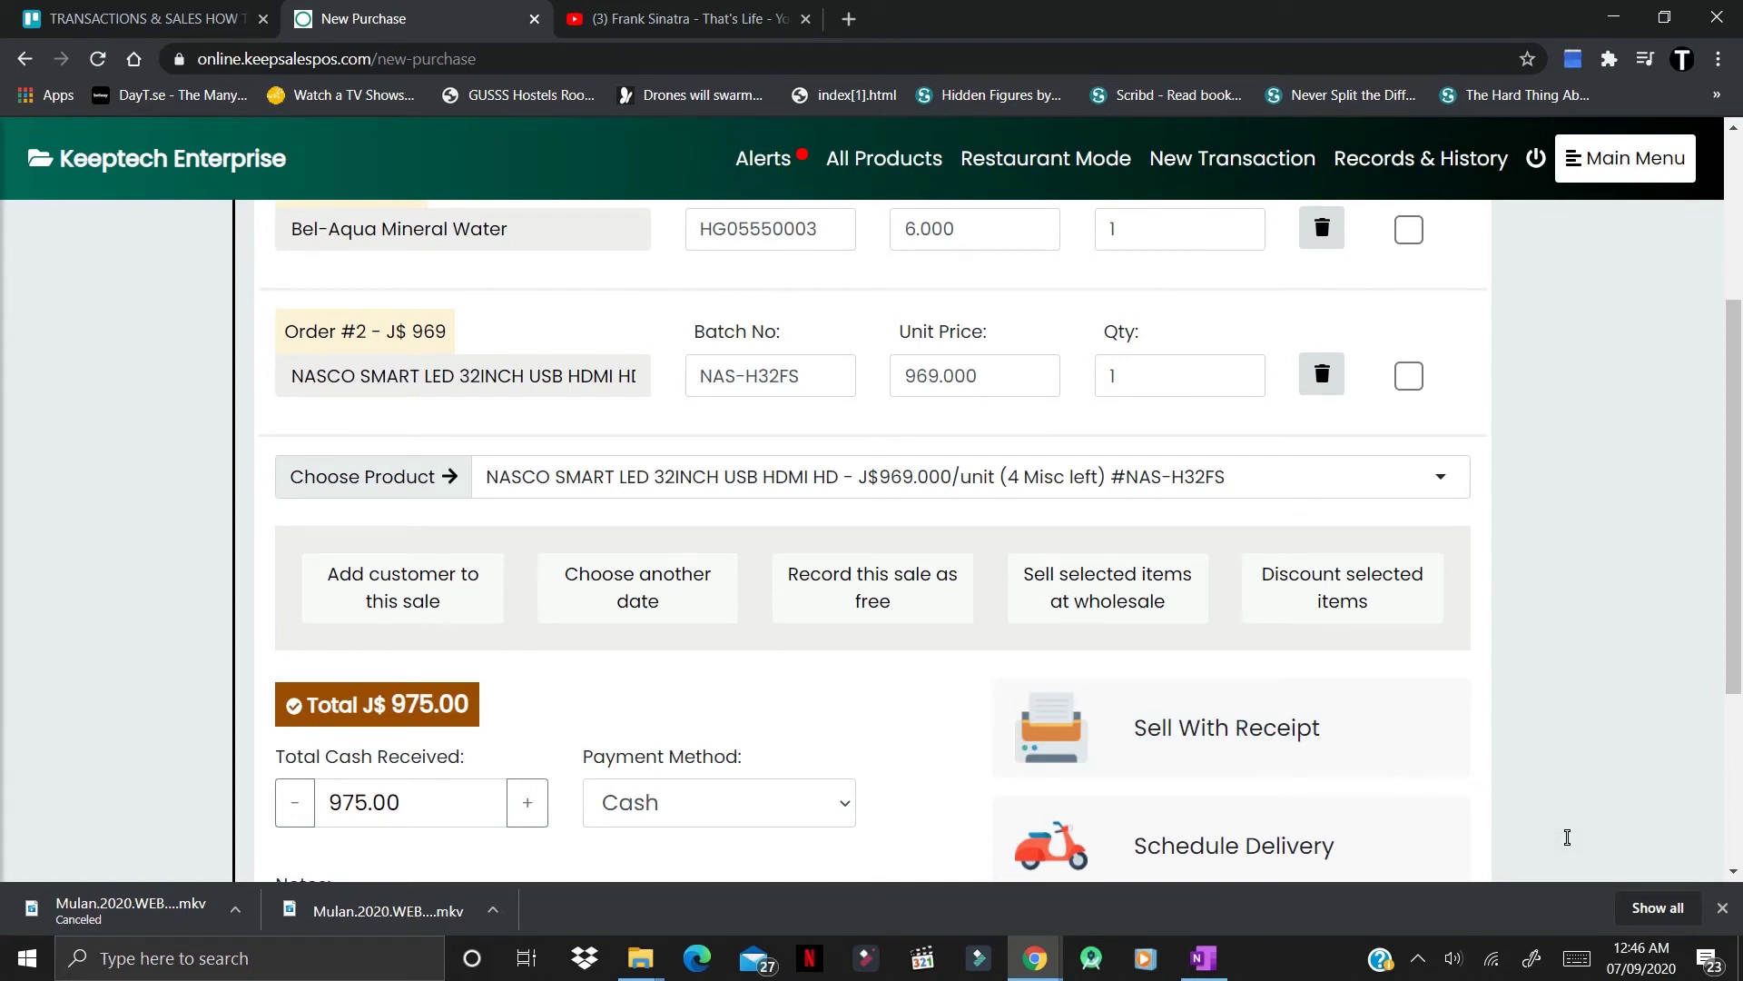
Step: Complete the cash sale without a receipt and close the completion dialog
{"action": "left_click", "coordinate": [1734, 871]}
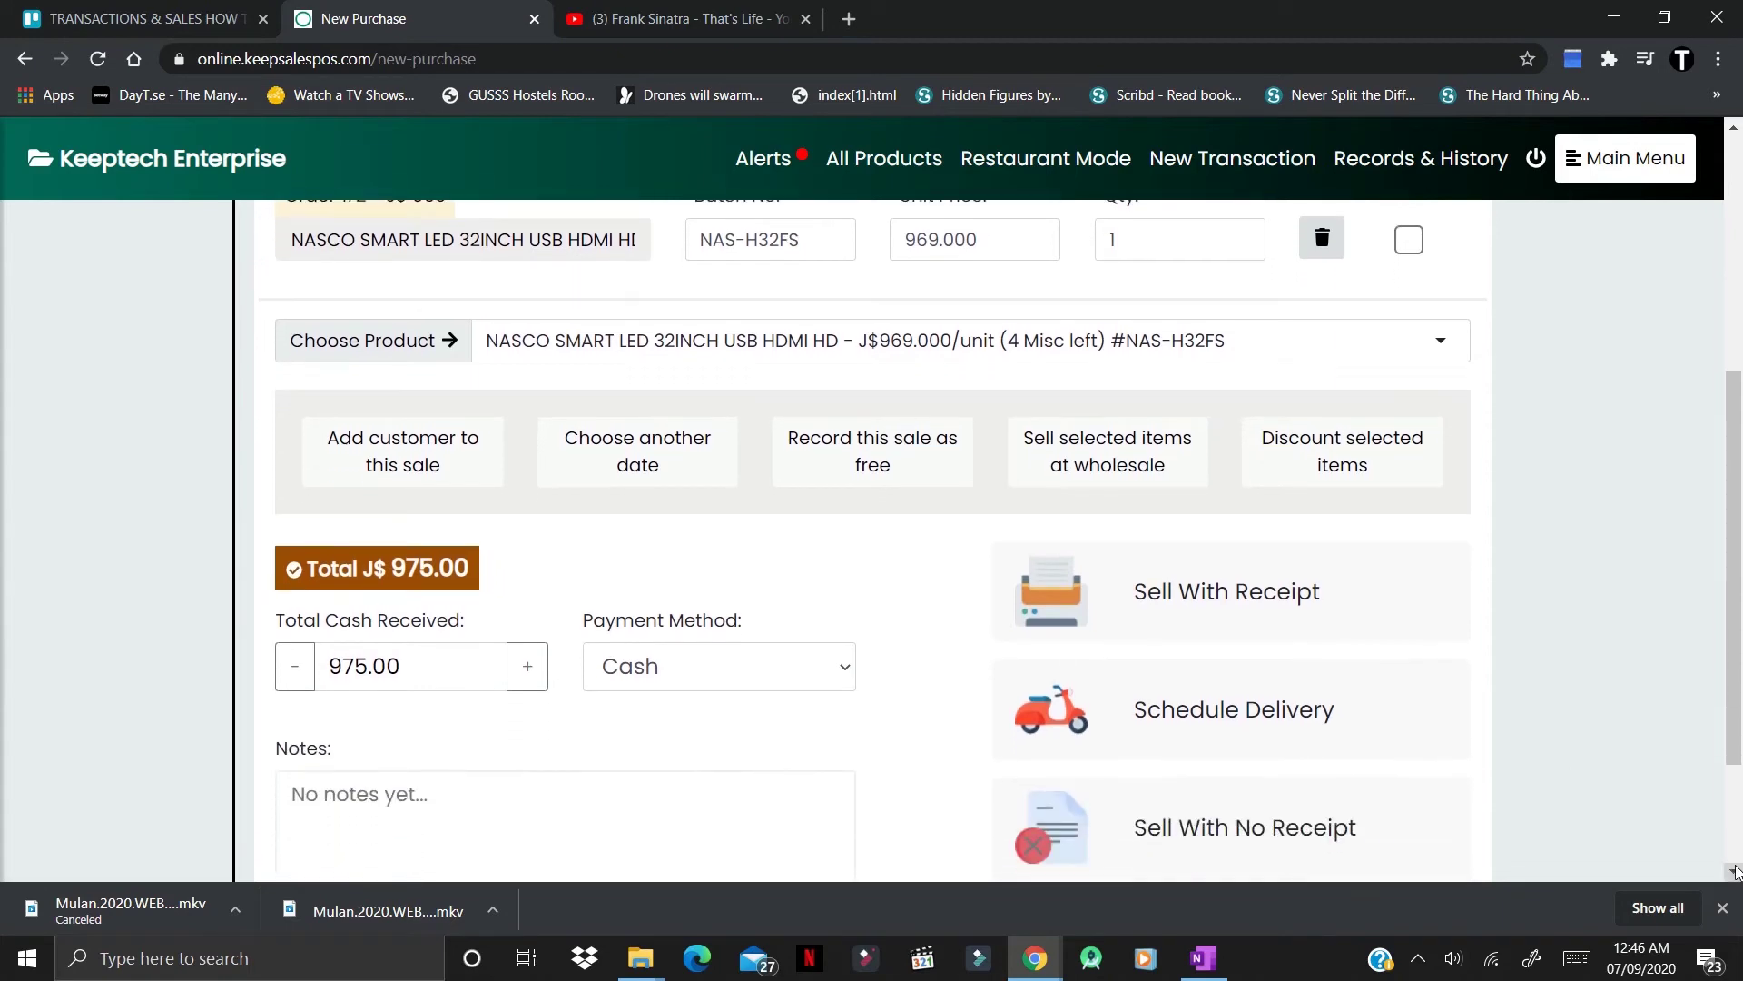
{"action": "left_click", "coordinate": [1734, 872]}
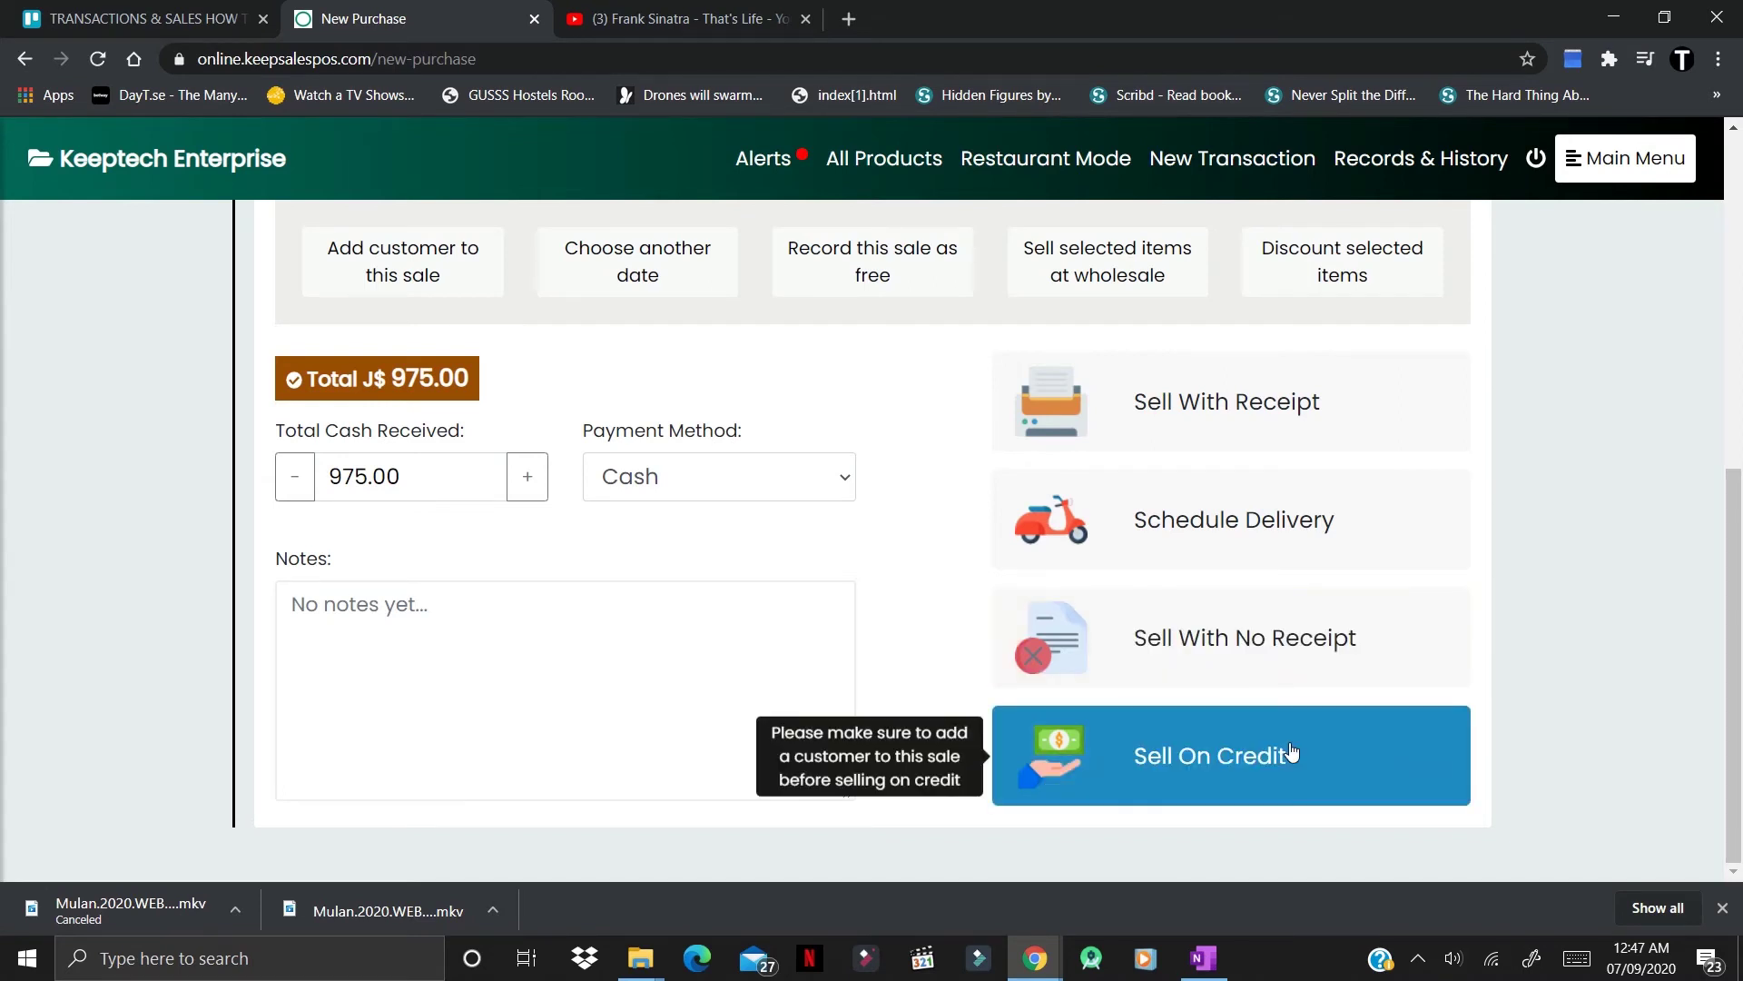
{"action": "left_click", "coordinate": [1285, 667]}
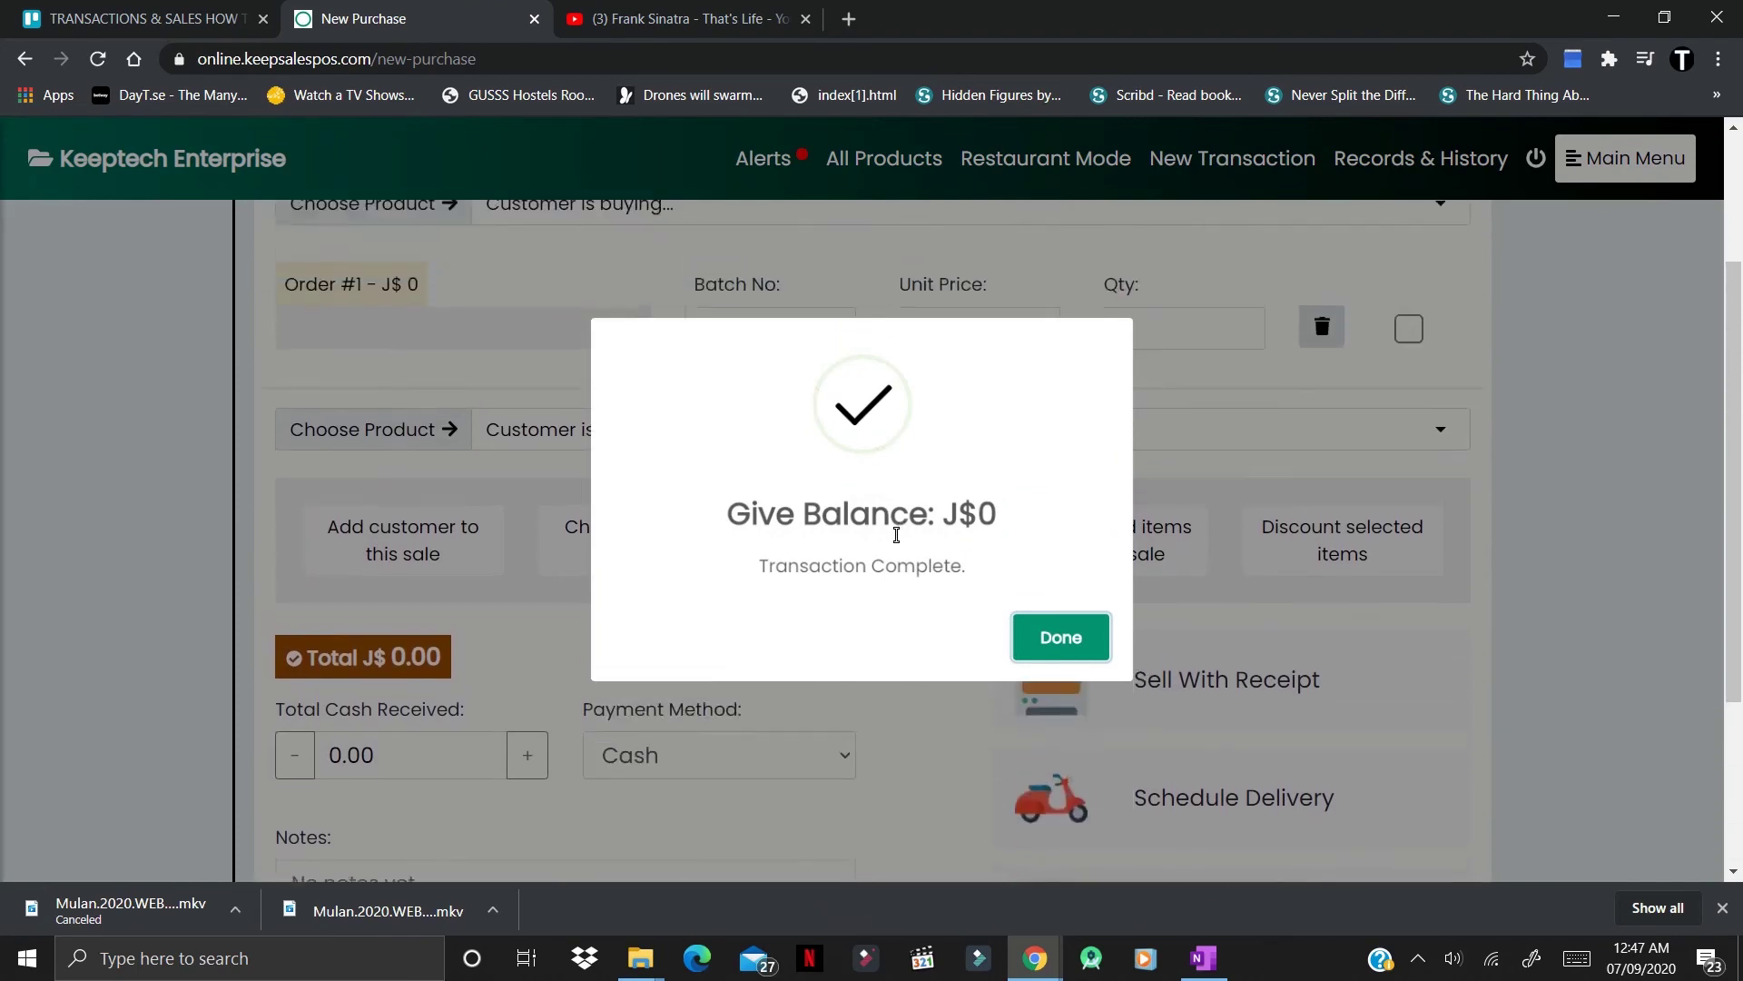
{"action": "left_click", "coordinate": [1064, 645]}
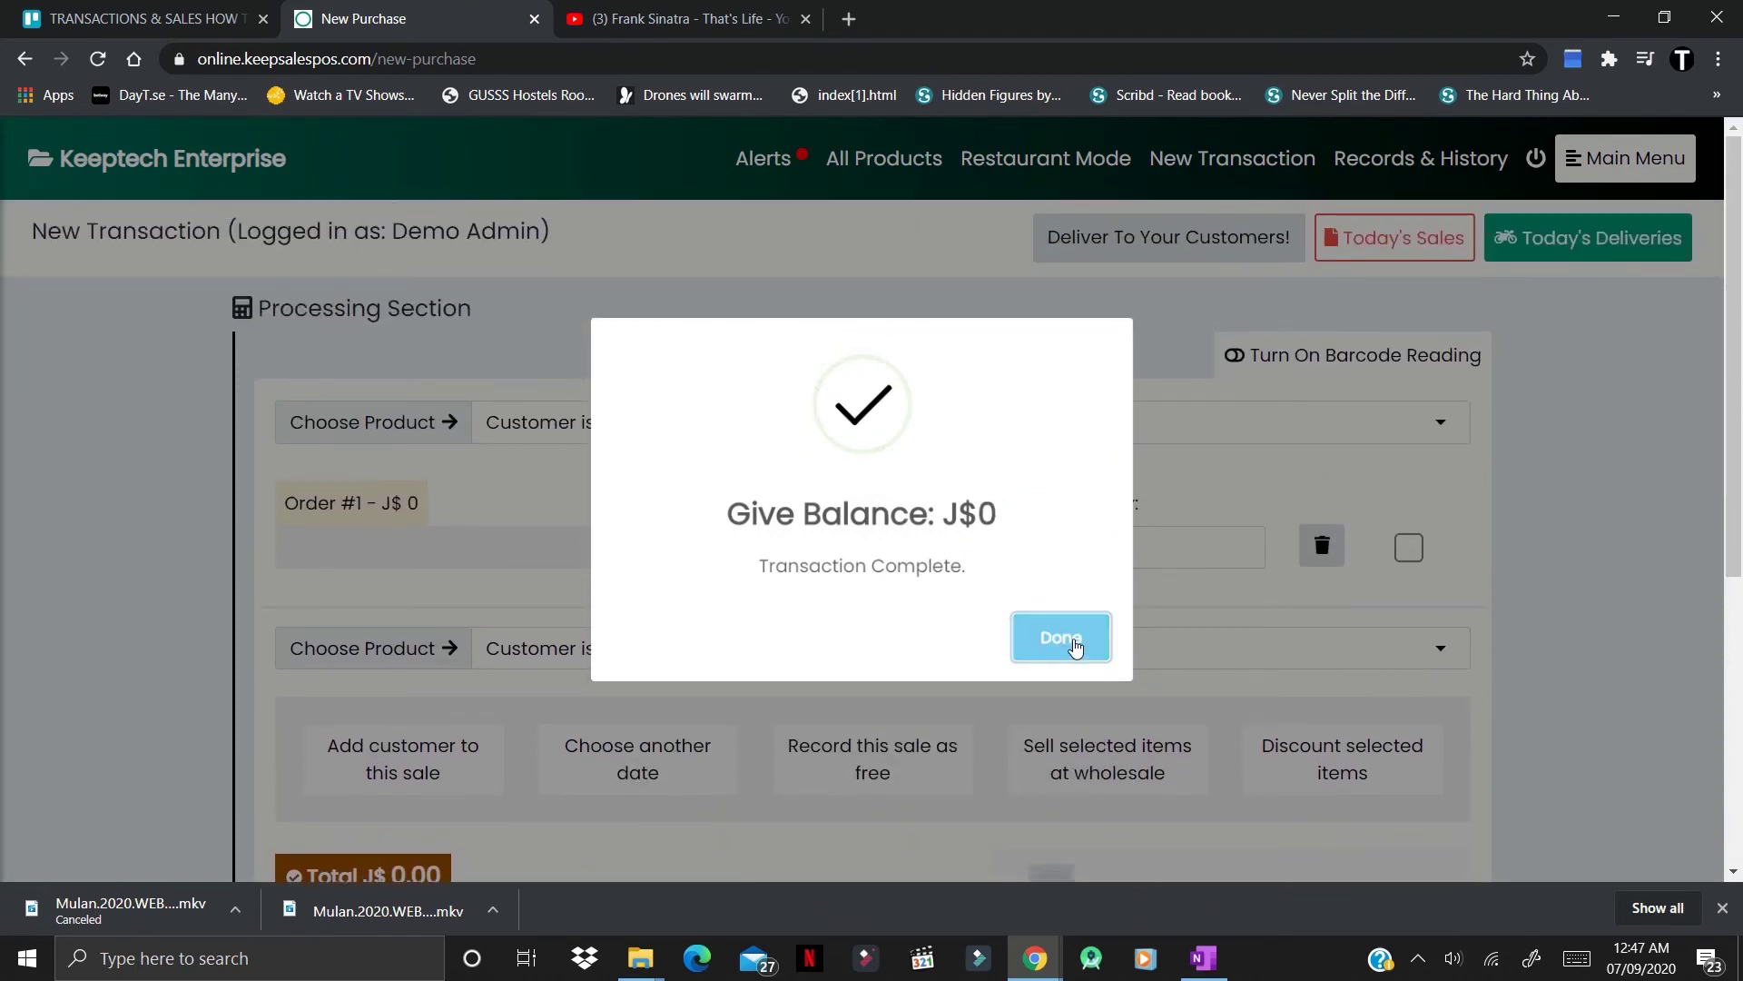